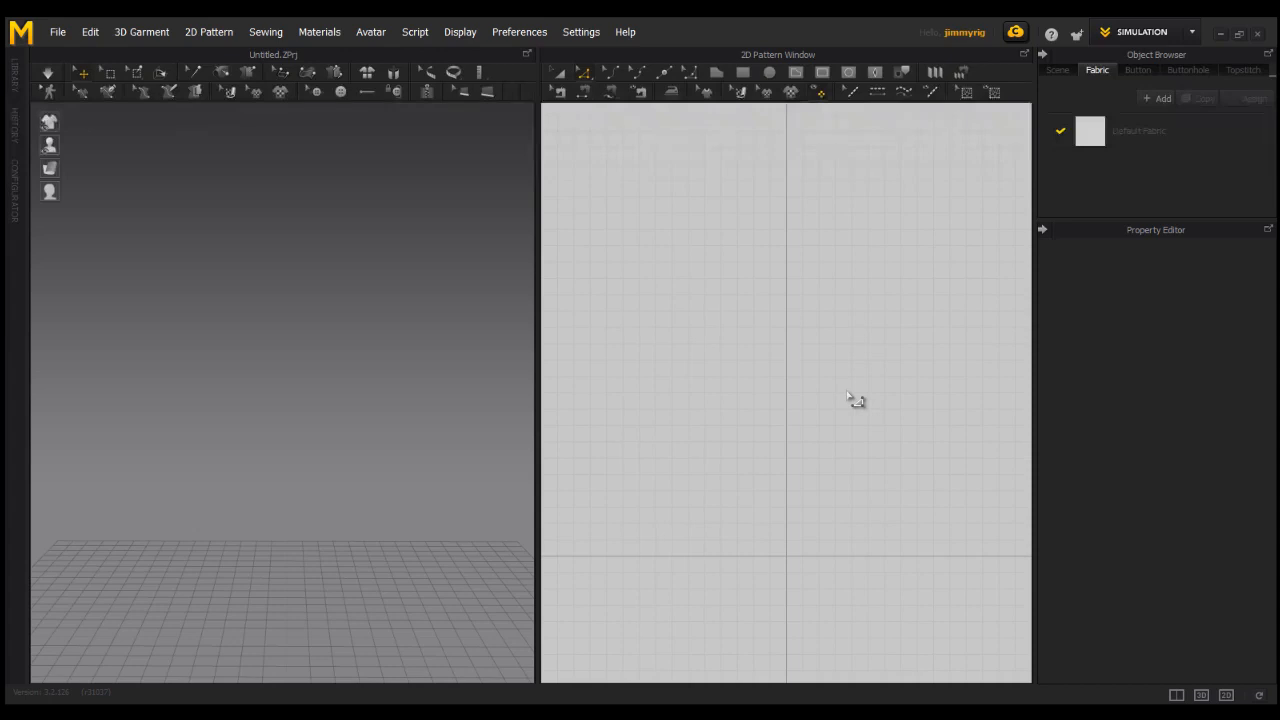
Draw a rectangular pattern about 1781 mm wide and 994 mm high, and check the lengths of its upper and lower edges
{"action": "left_click_drag", "start_coordinate": [674, 460], "coordinate": [967, 621]}
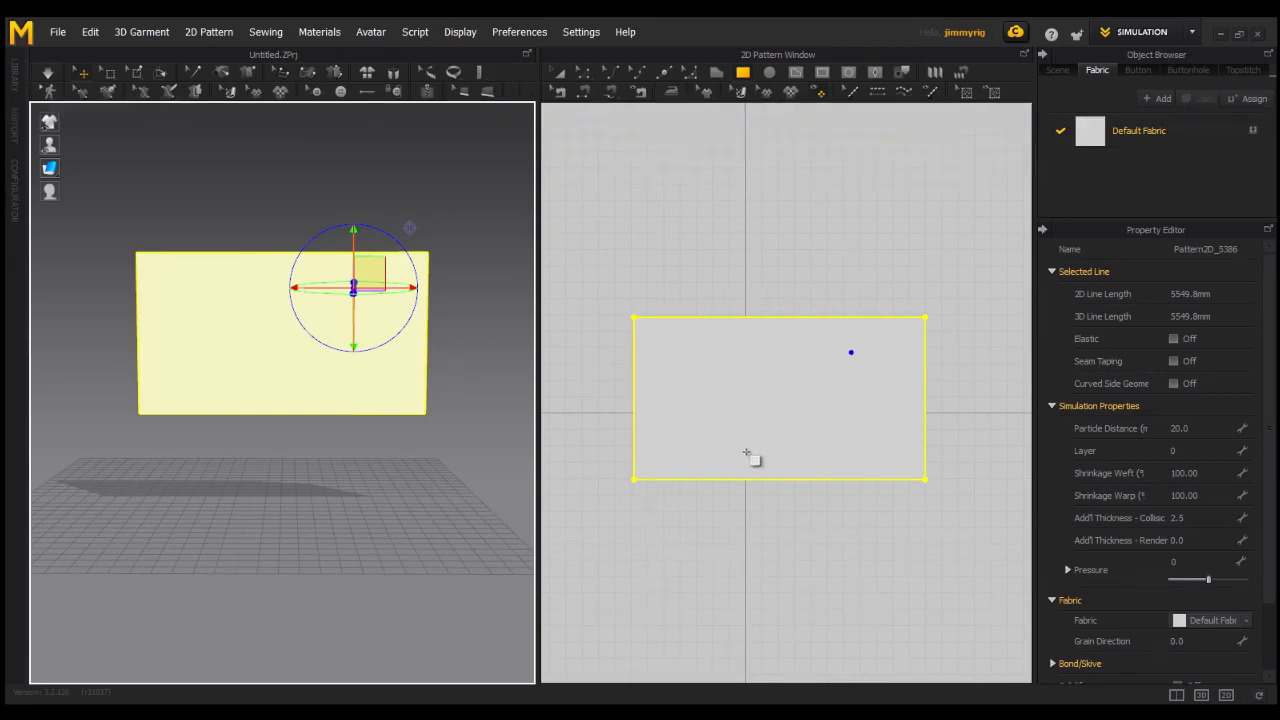
{"action": "left_click", "coordinate": [774, 354]}
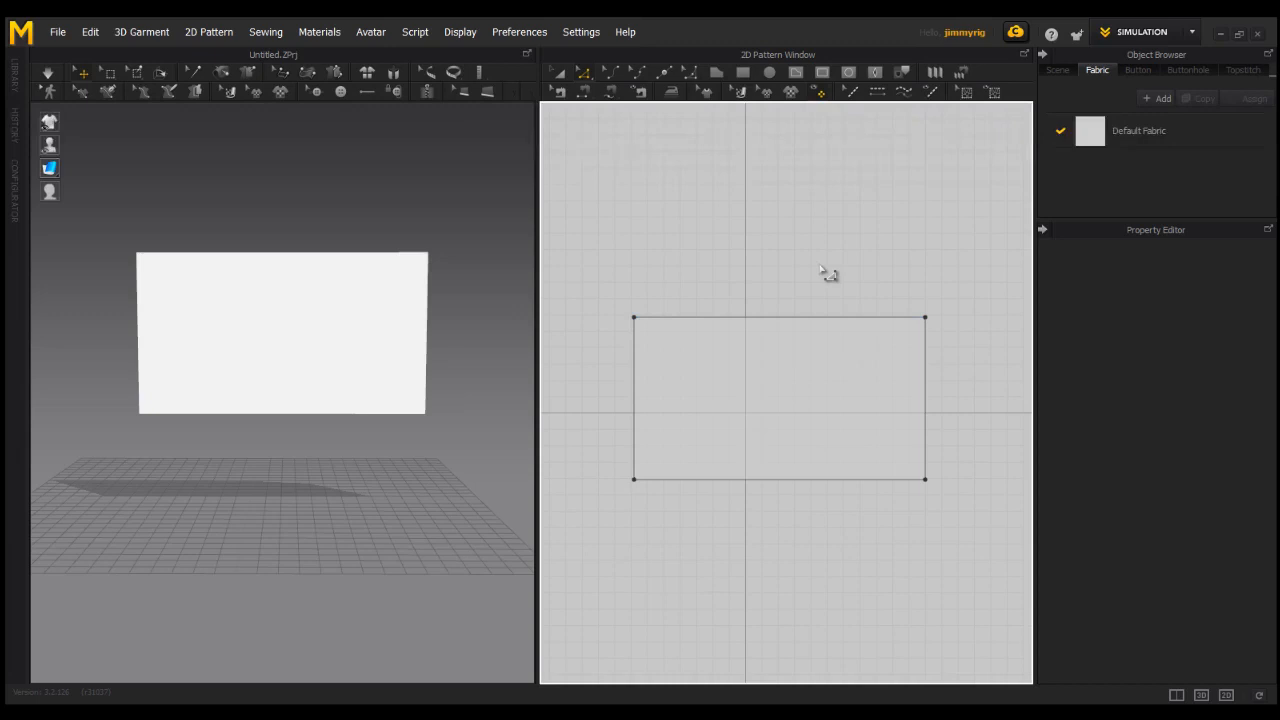
{"action": "left_click", "coordinate": [811, 320]}
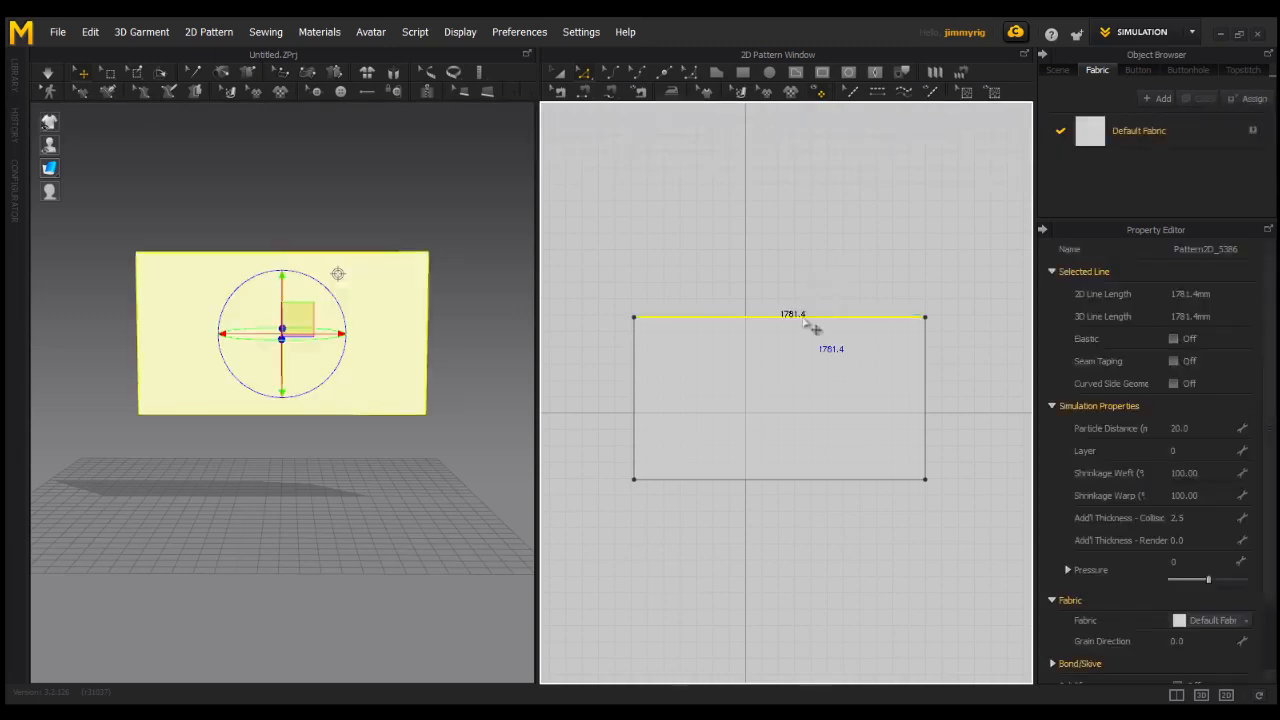
{"action": "left_click", "coordinate": [849, 480]}
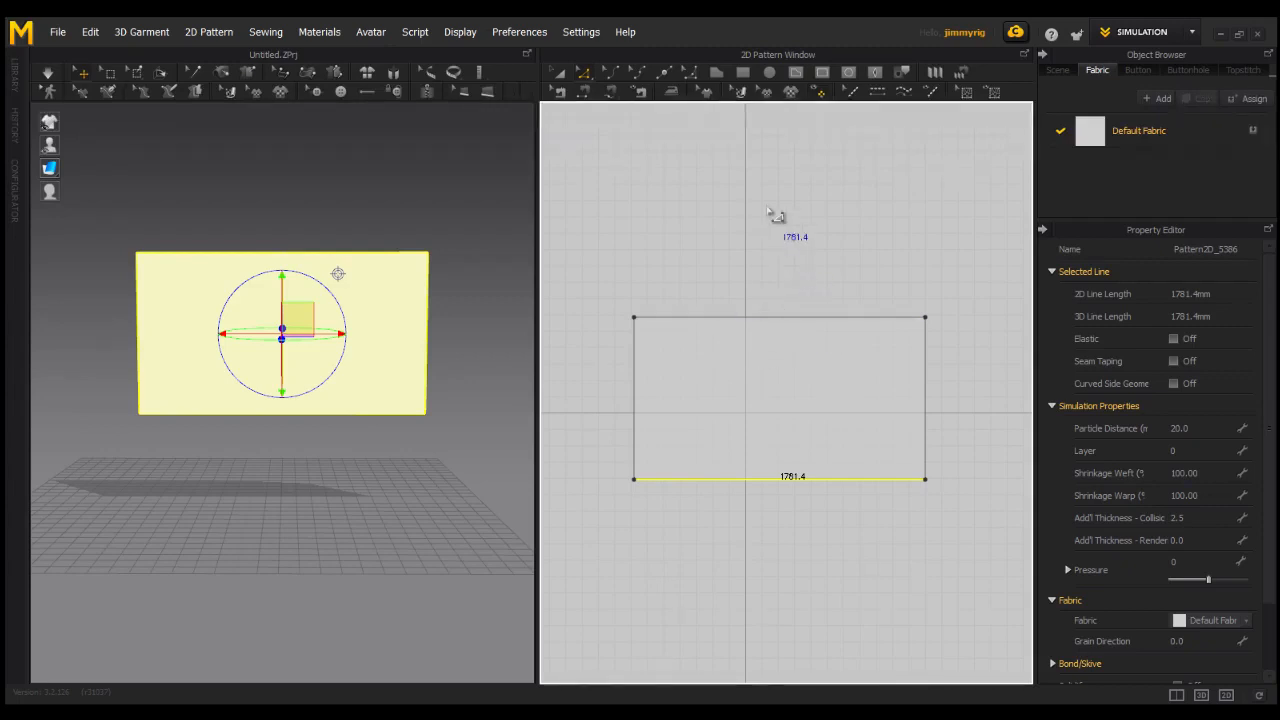
Split the rectangle's upper edge uniformly into 9 segments
{"action": "left_click", "coordinate": [777, 319]}
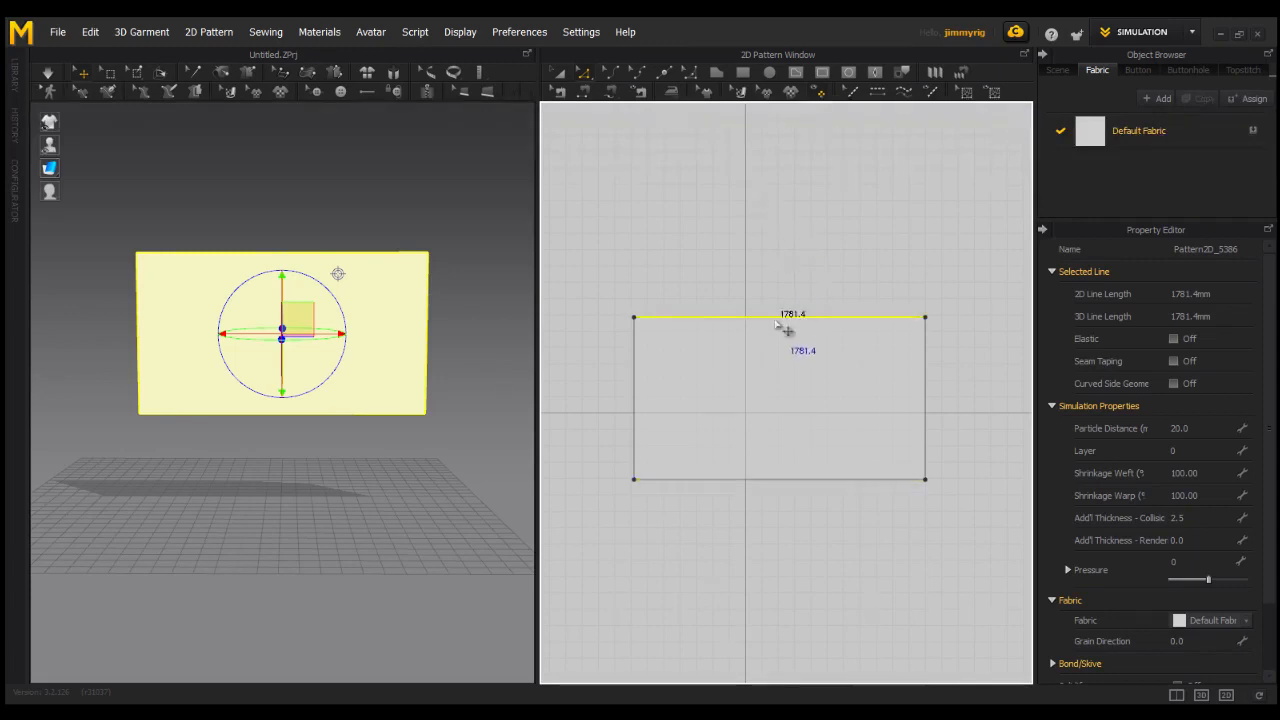
{"action": "right_click", "coordinate": [777, 322]}
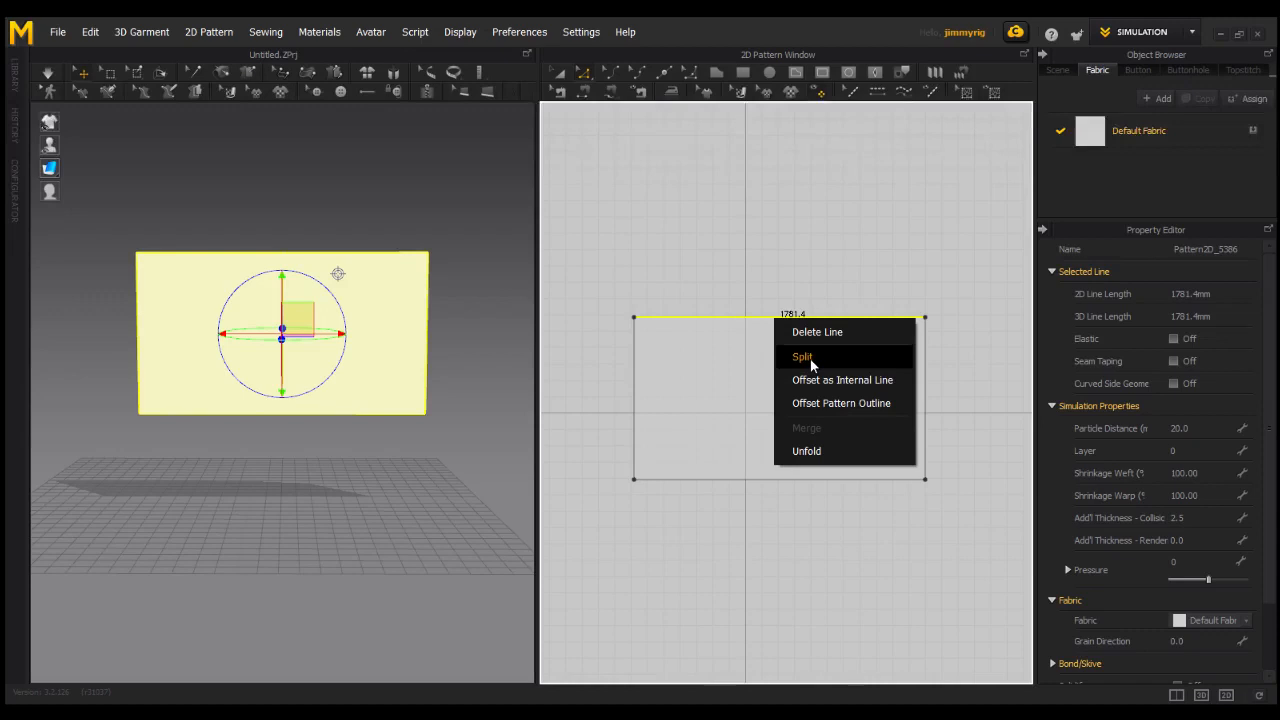
{"action": "left_click", "coordinate": [803, 357]}
{"action": "left_click_drag", "start_coordinate": [624, 183], "coordinate": [521, 197]}
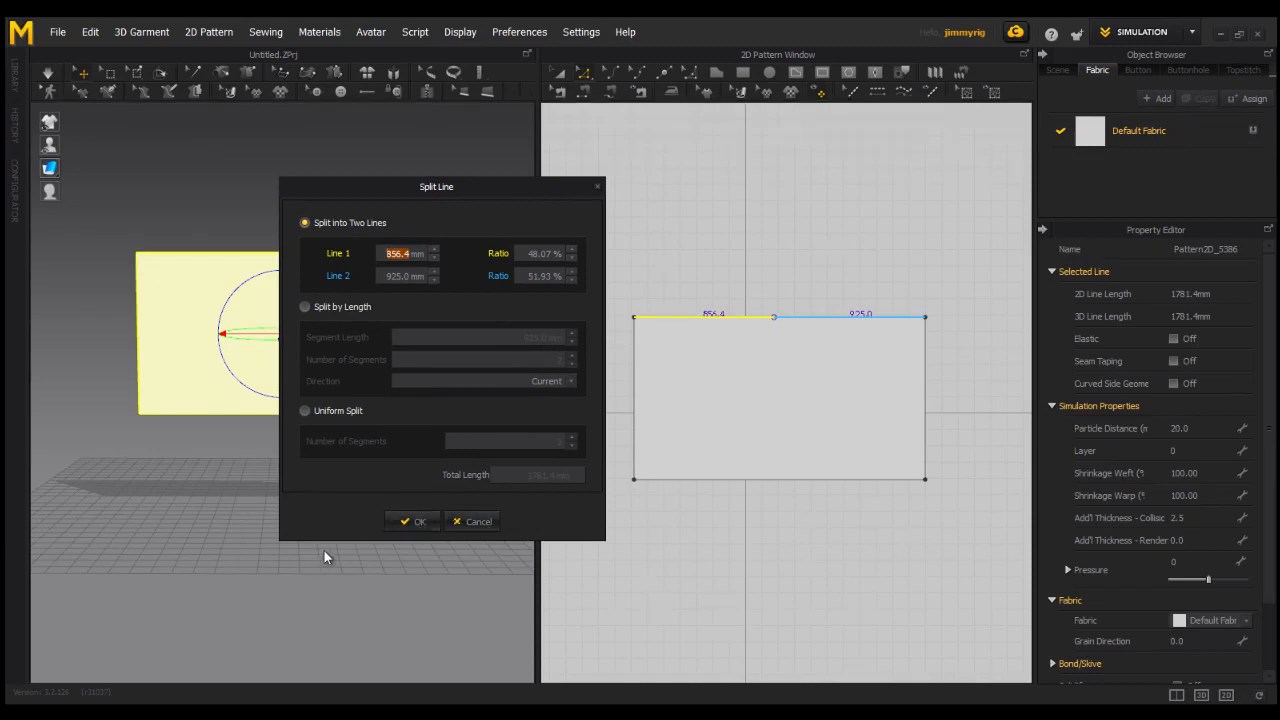
{"action": "left_click", "coordinate": [304, 410]}
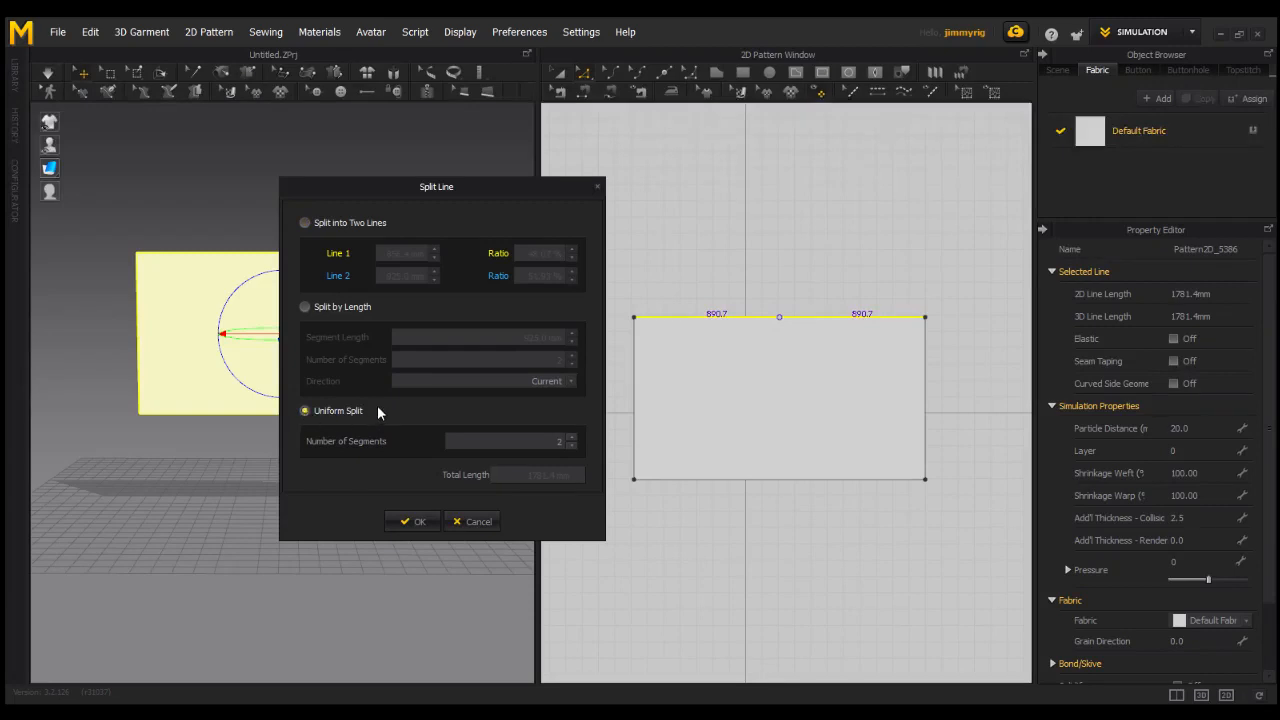
{"action": "type", "text": "9"}
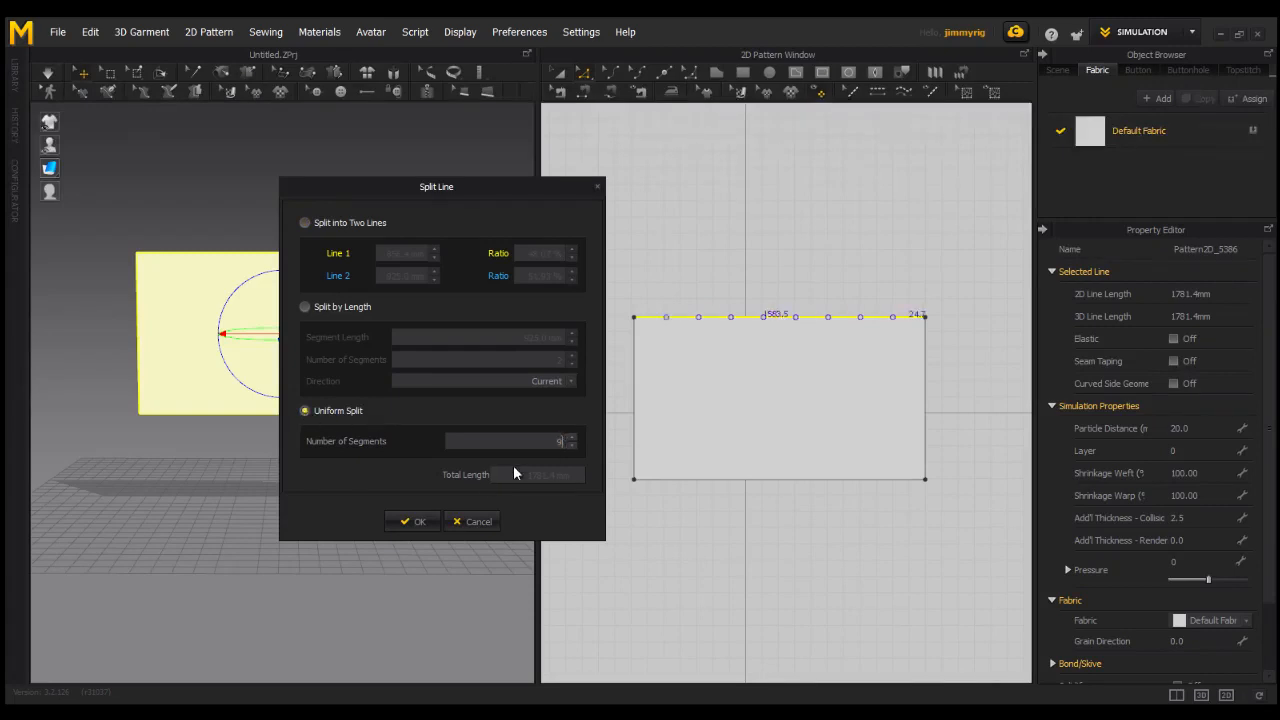
{"action": "left_click", "coordinate": [417, 519]}
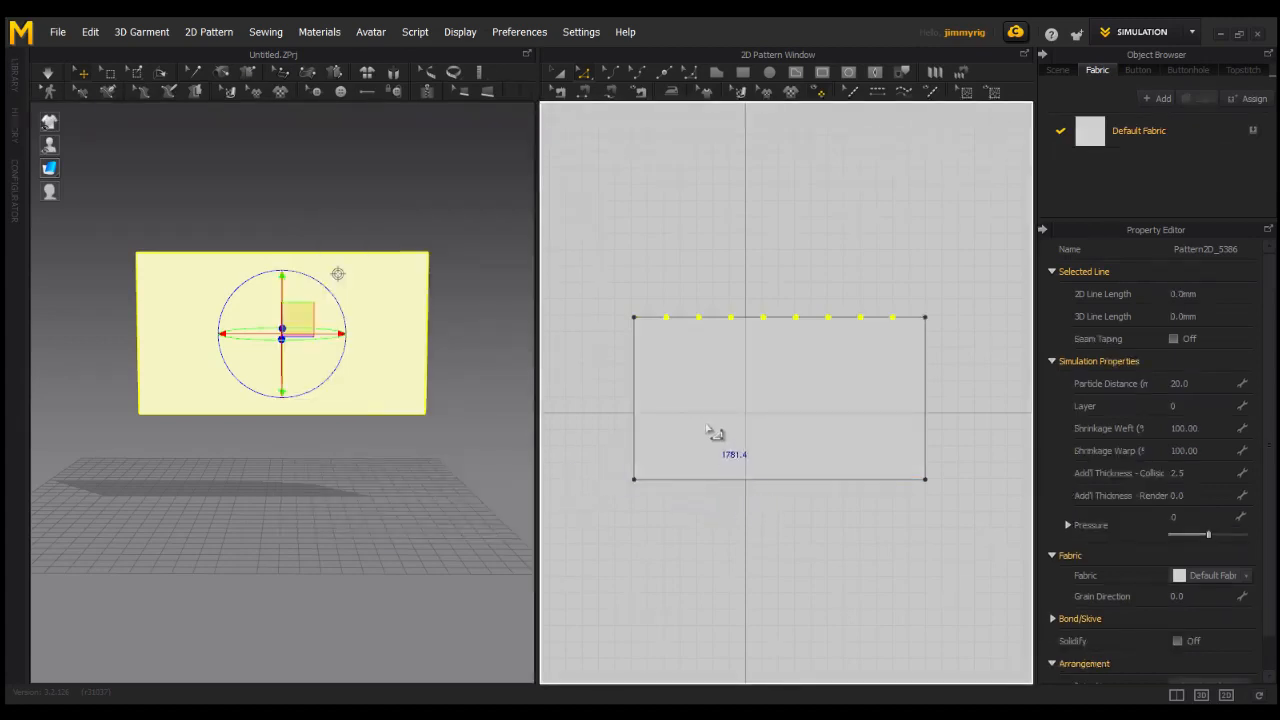
Split the rectangle's lower edge uniformly into 9 segments
{"action": "left_click", "coordinate": [735, 481]}
{"action": "right_click", "coordinate": [735, 486]}
{"action": "left_click", "coordinate": [763, 518]}
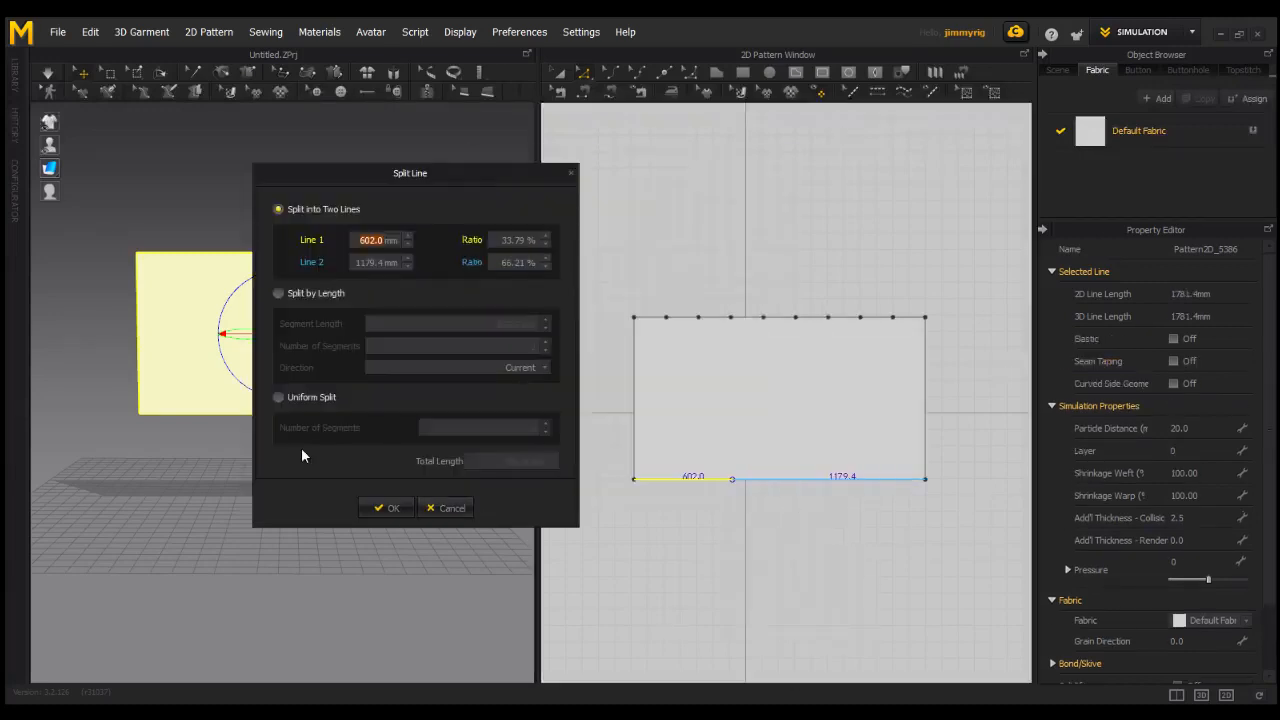
{"action": "left_click", "coordinate": [278, 397]}
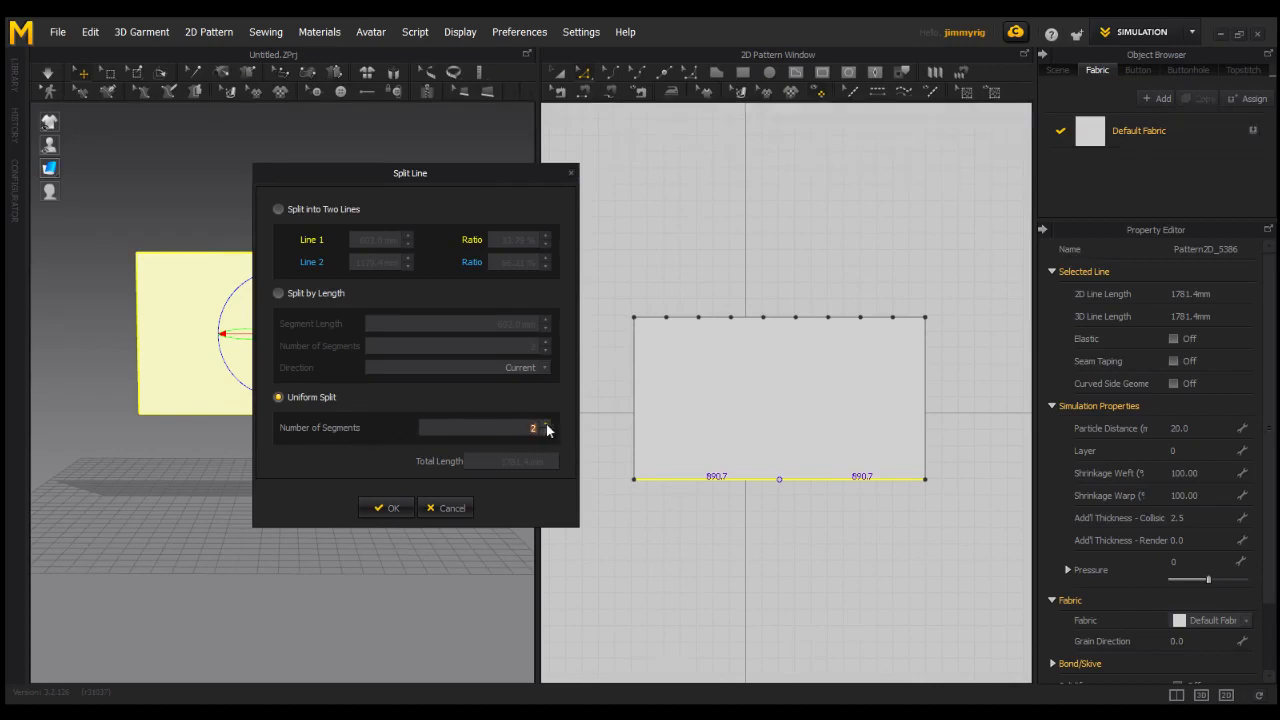
{"action": "type", "text": "9"}
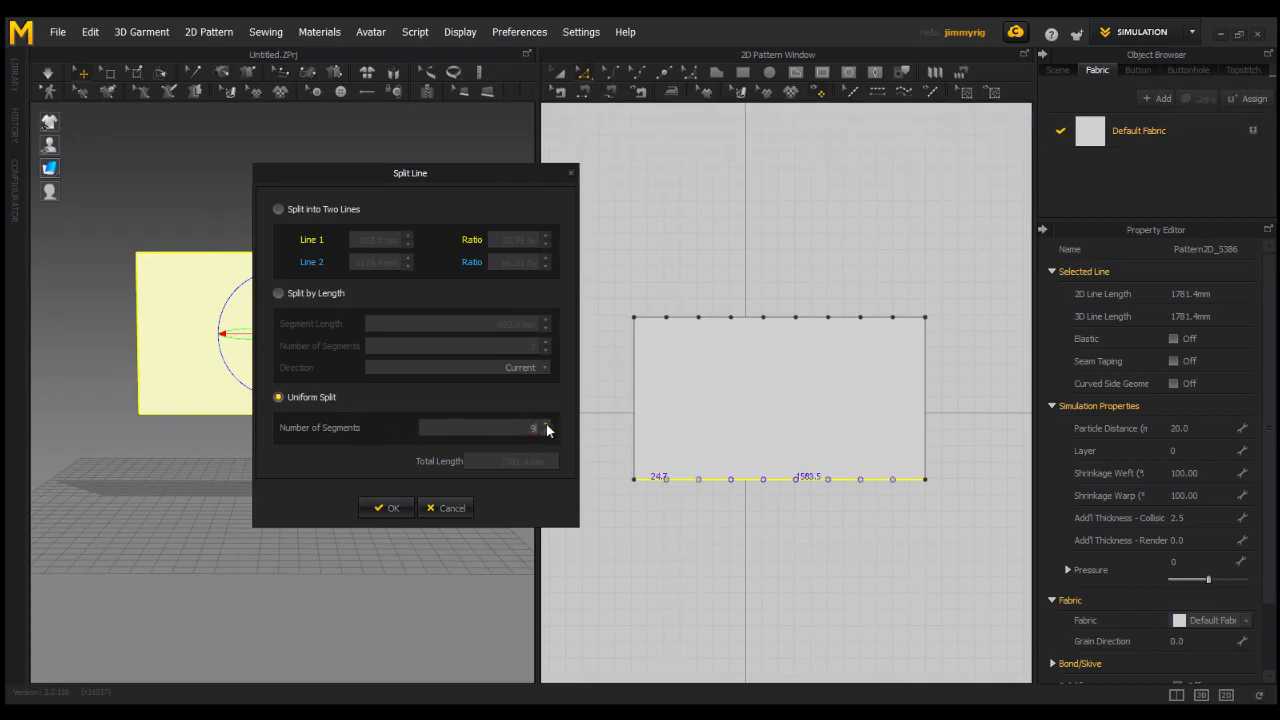
{"action": "left_click", "coordinate": [392, 508]}
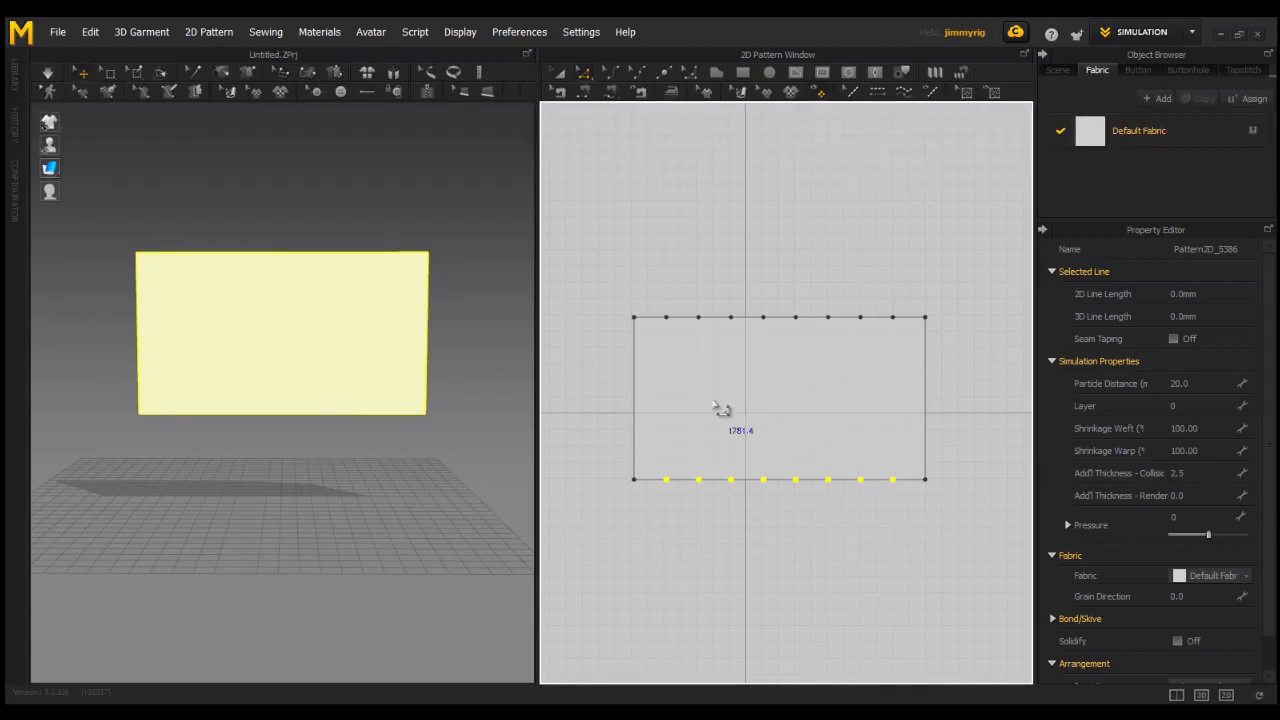
Offset the rectangle's left edge as 8 internal lines spaced 198 mm apart, with Extend on
{"action": "left_click", "coordinate": [634, 372]}
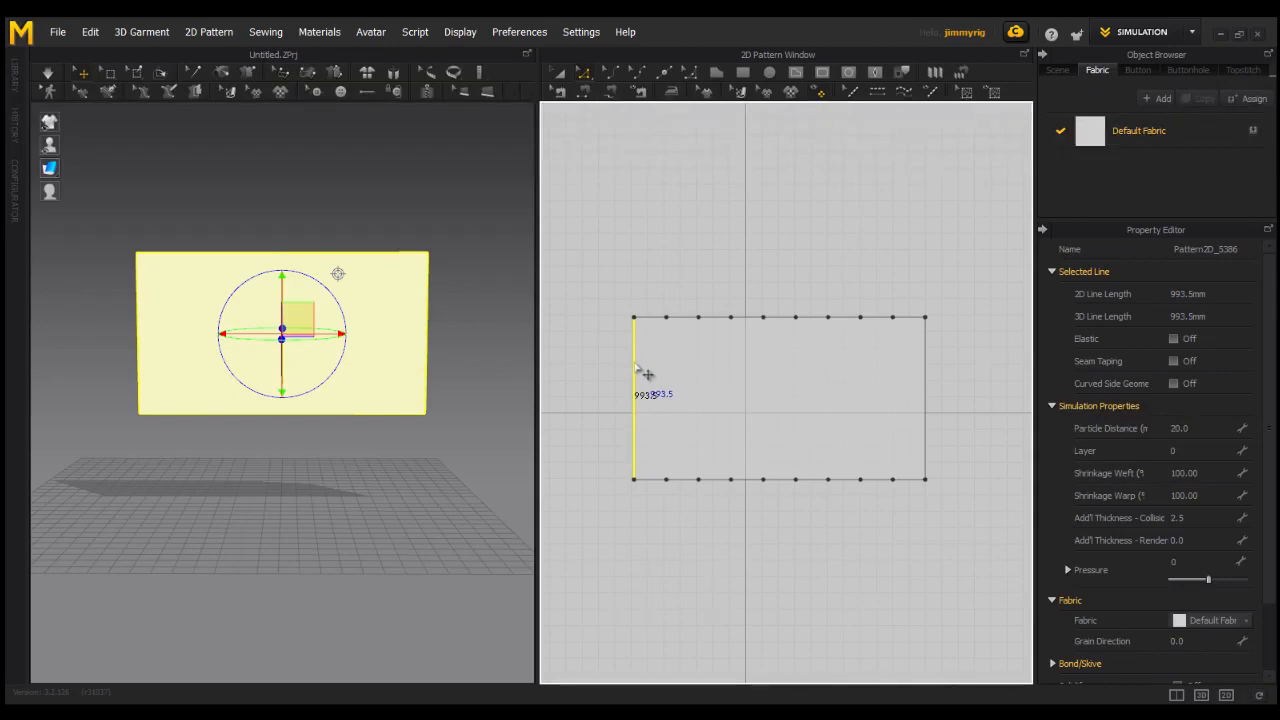
{"action": "right_click", "coordinate": [636, 367]}
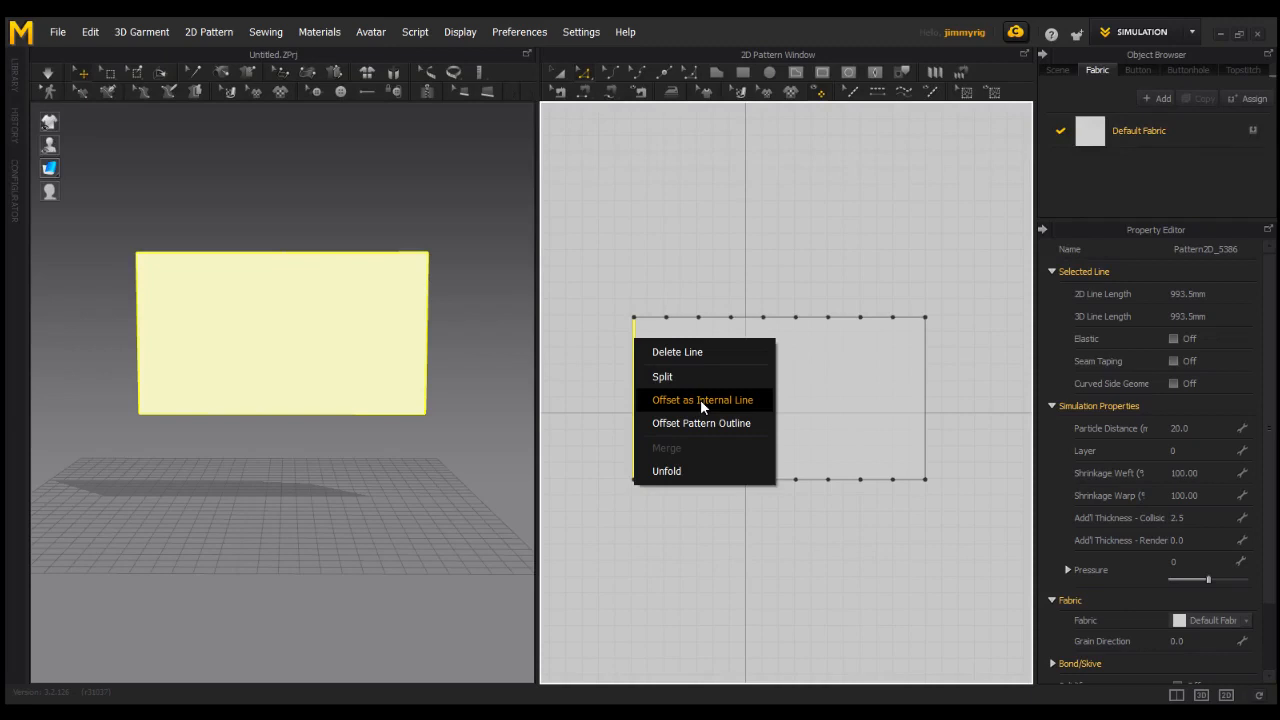
{"action": "left_click", "coordinate": [701, 399]}
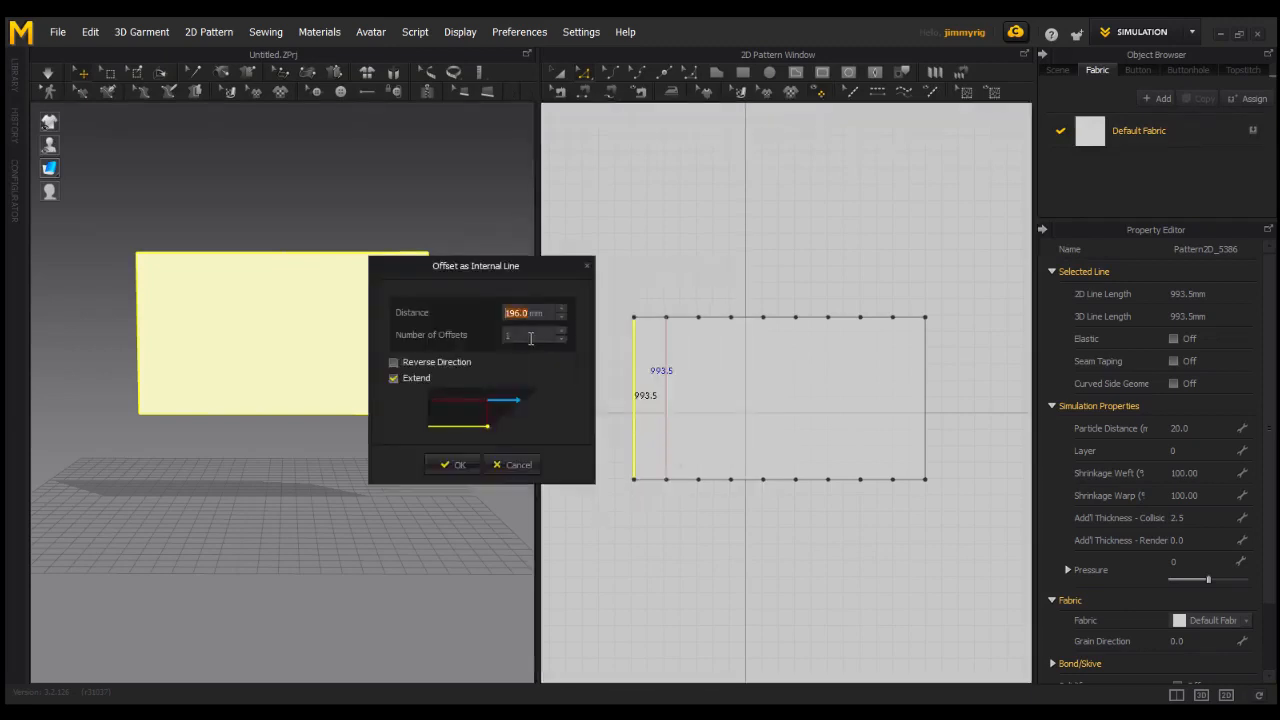
{"action": "left_click", "coordinate": [520, 334]}
{"action": "type", "text": "9"}
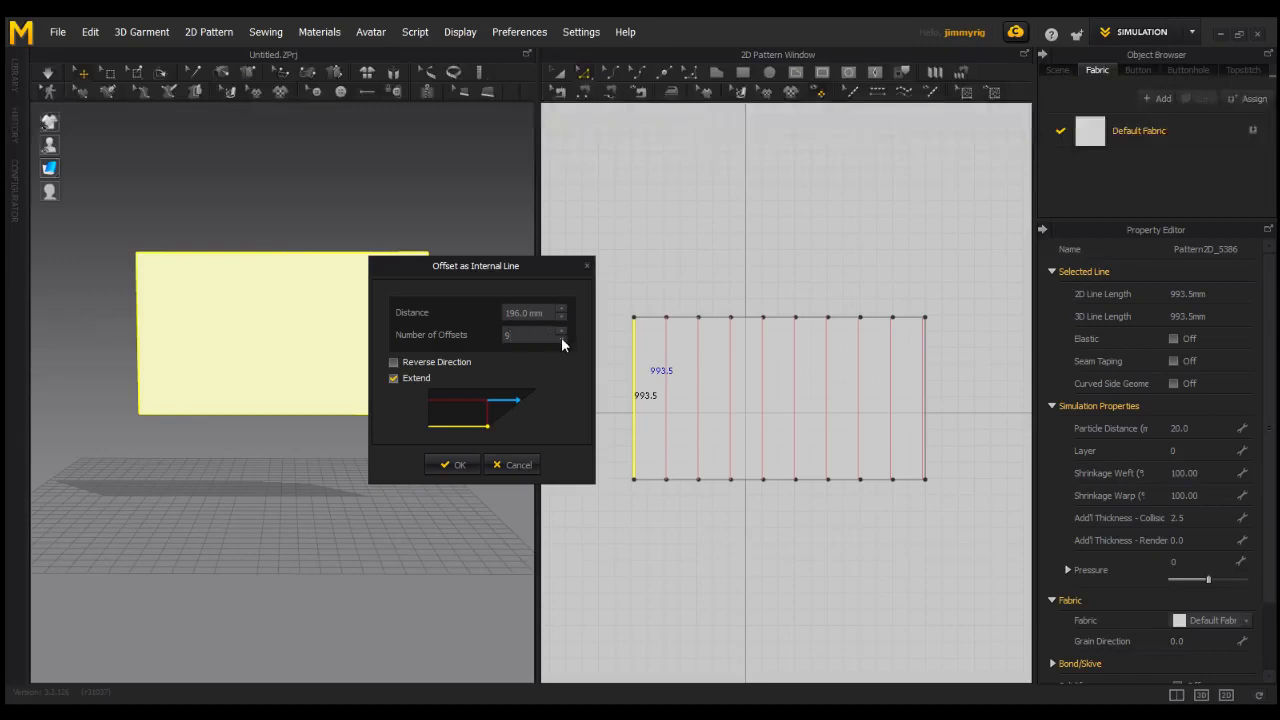
{"action": "double_click", "coordinate": [565, 335]}
{"action": "left_click", "coordinate": [562, 309]}
{"action": "left_click", "coordinate": [562, 309]}
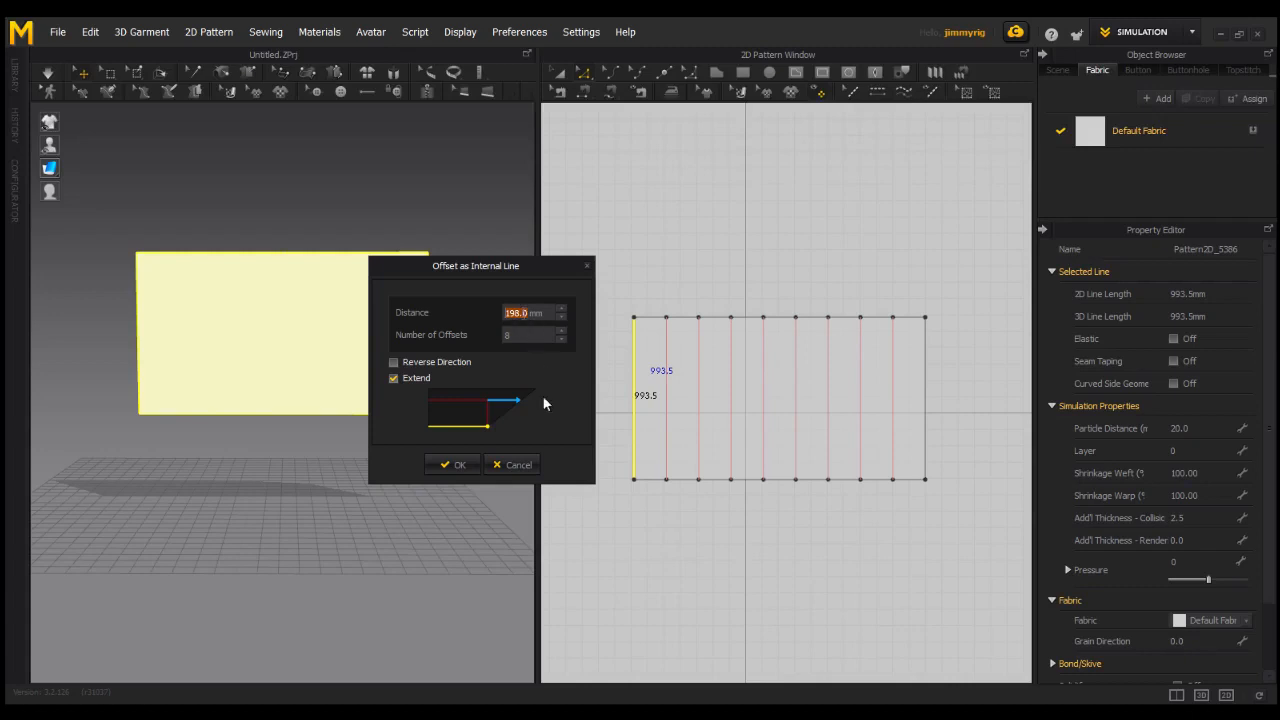
{"action": "left_click", "coordinate": [452, 465]}
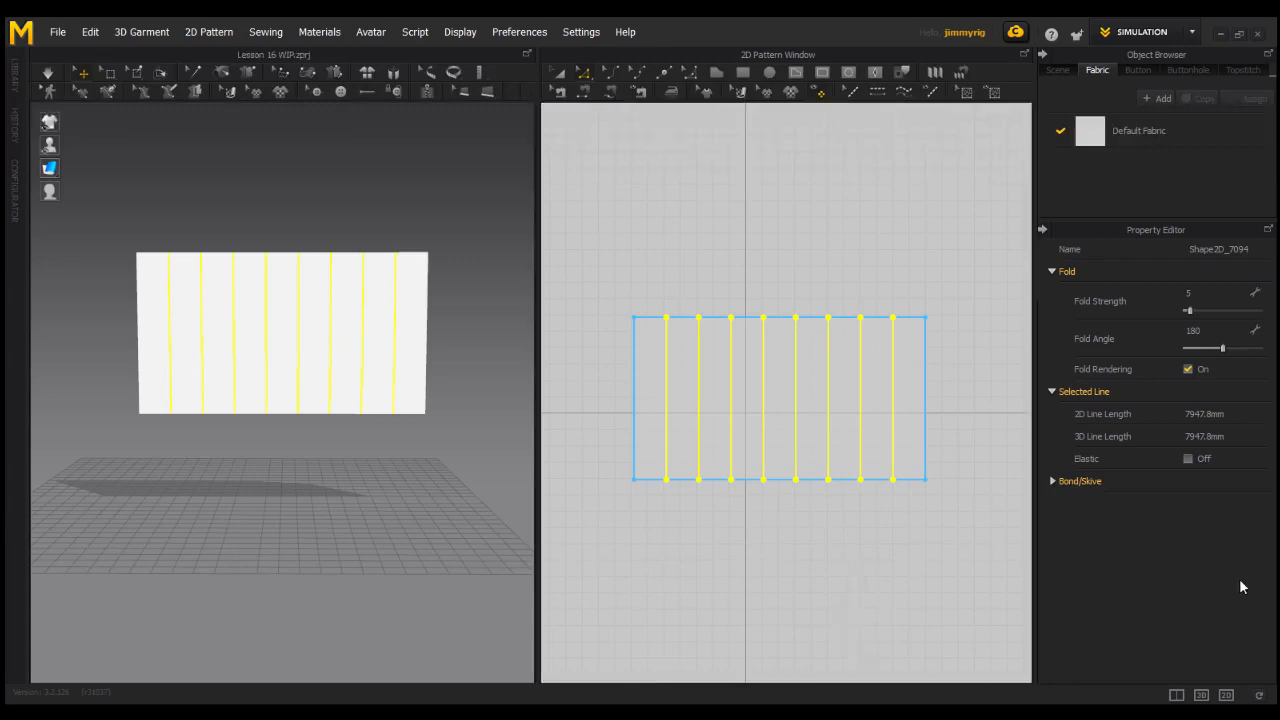
Fold all the internal lines from the left edge to the right edge as knife pleats, with 2 lines per pleat and 0-360 fold angles
{"action": "left_click", "coordinate": [931, 76]}
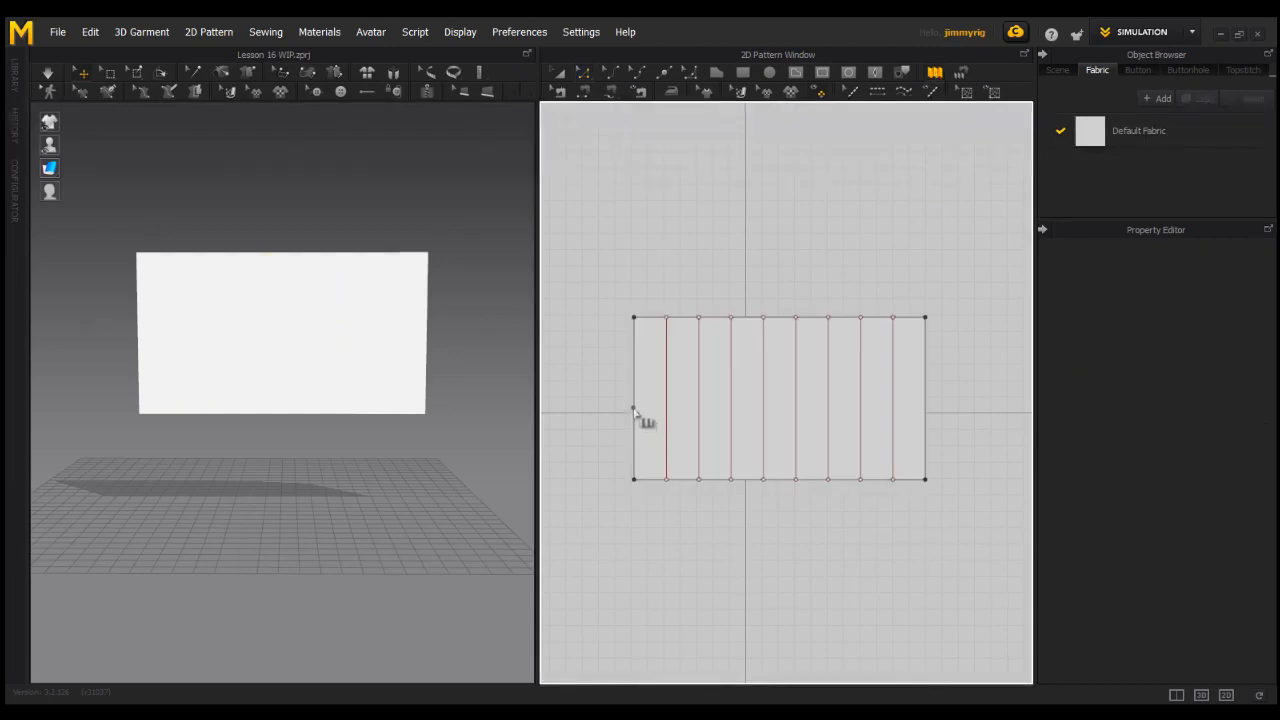
{"action": "left_click", "coordinate": [633, 408]}
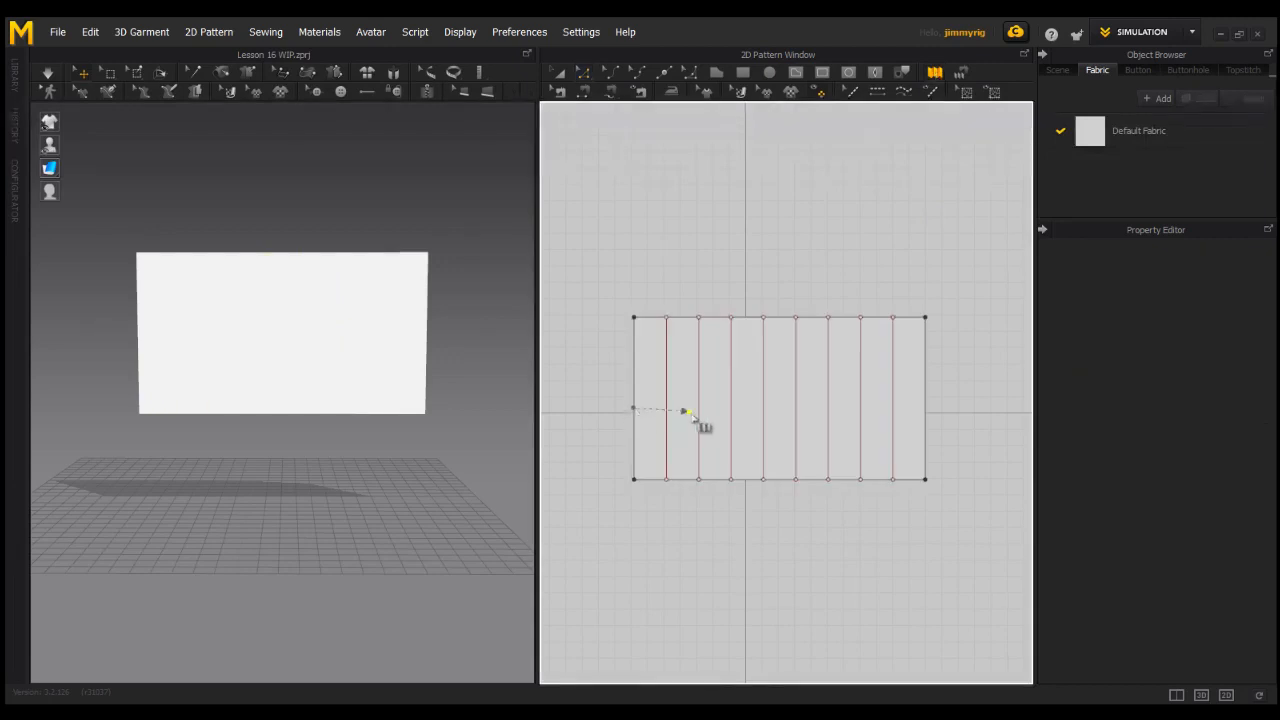
{"action": "left_click", "coordinate": [926, 407]}
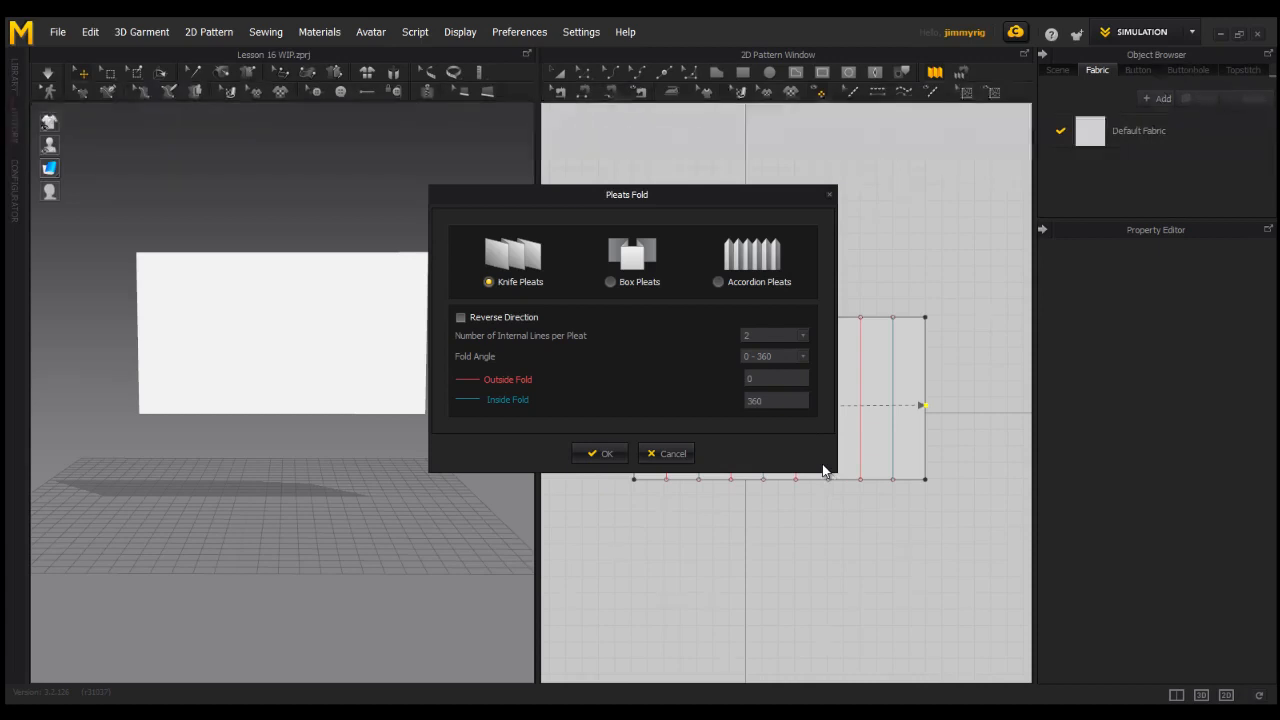
{"action": "left_click_drag", "start_coordinate": [674, 394], "coordinate": [451, 418]}
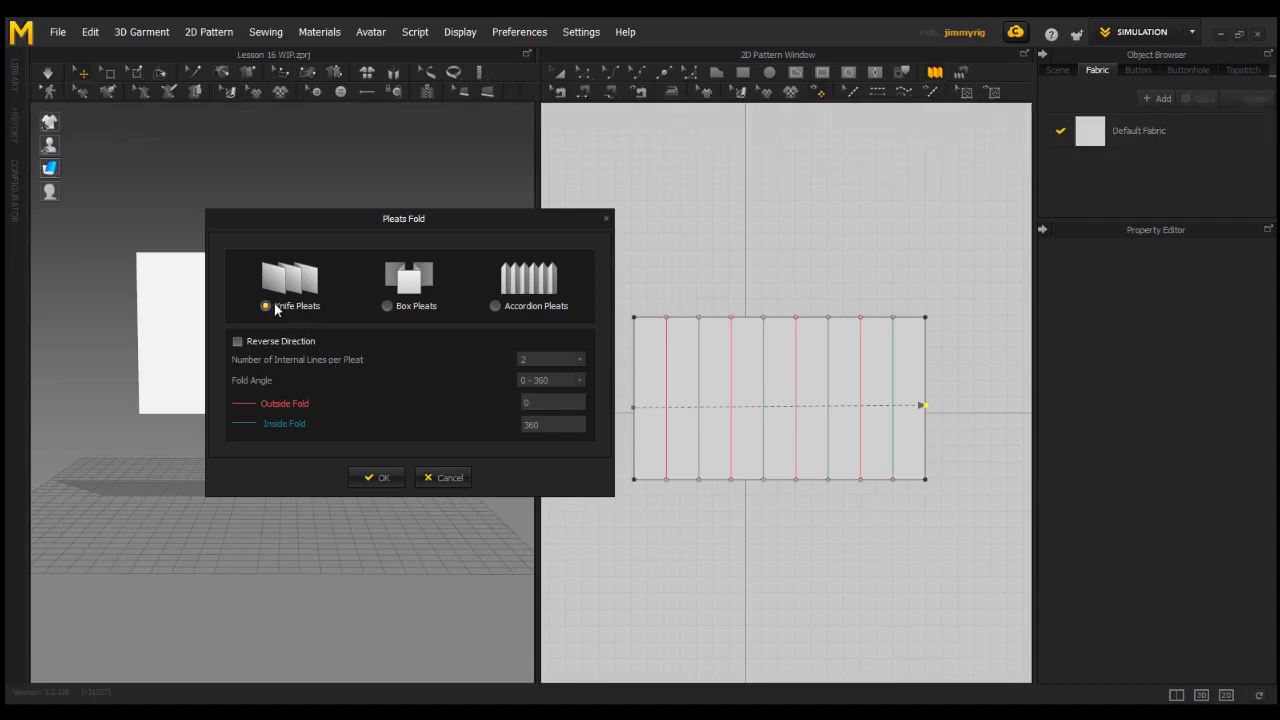
{"action": "left_click", "coordinate": [380, 478]}
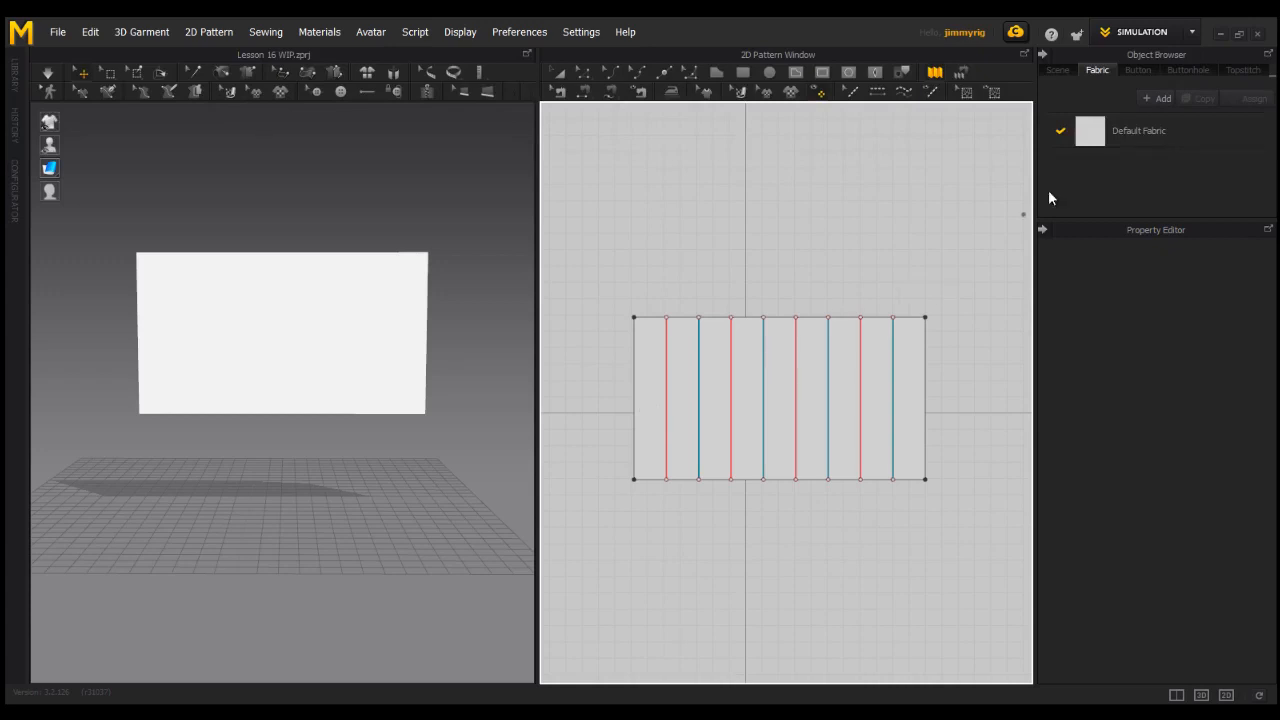
Set the gravity in the scene's simulation properties to 0
{"action": "left_click", "coordinate": [1058, 70]}
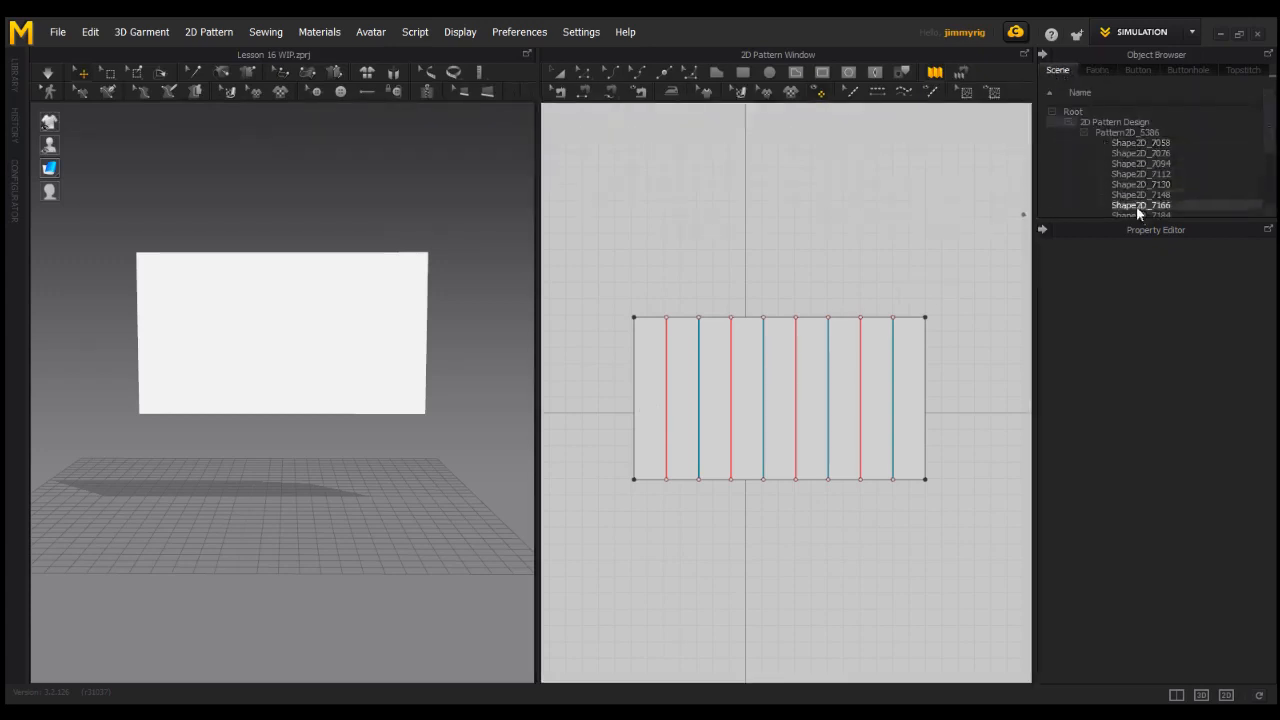
{"action": "scroll", "coordinate": [1268, 165], "scroll_direction": "down", "scroll_amount": 1}
{"action": "scroll", "coordinate": [1268, 165], "scroll_direction": "down", "scroll_amount": 2}
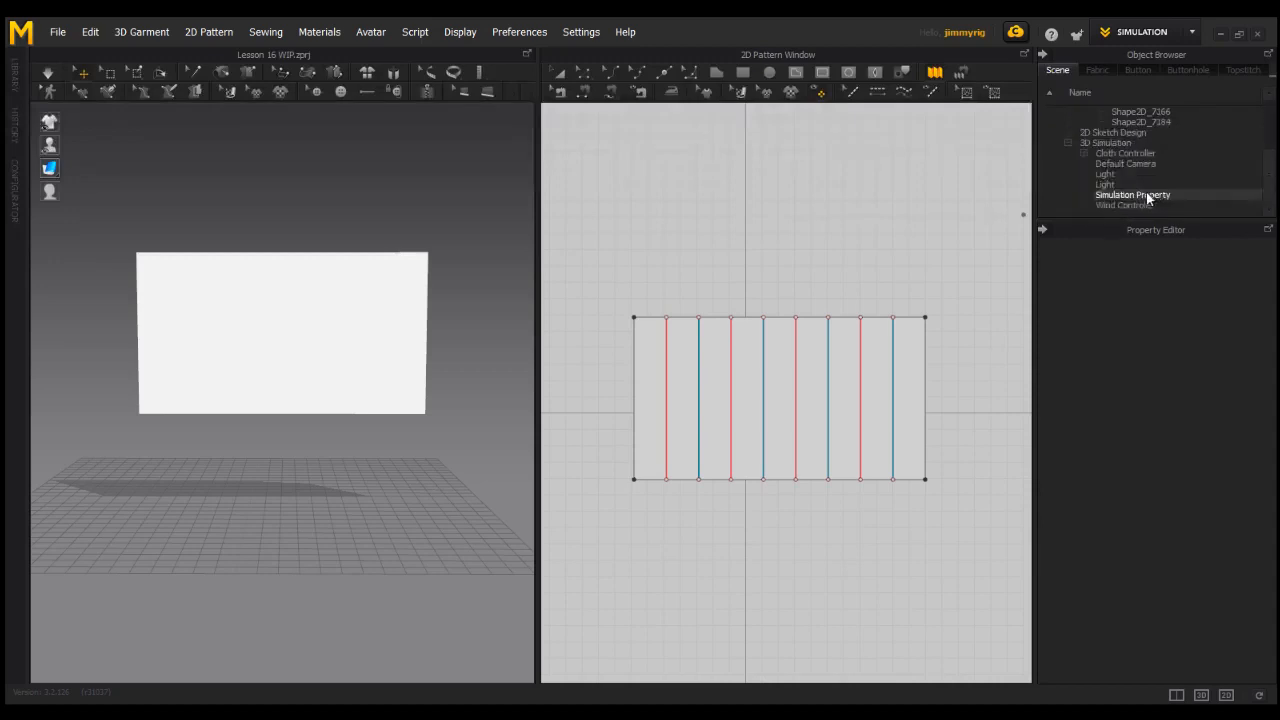
{"action": "left_click", "coordinate": [1143, 194]}
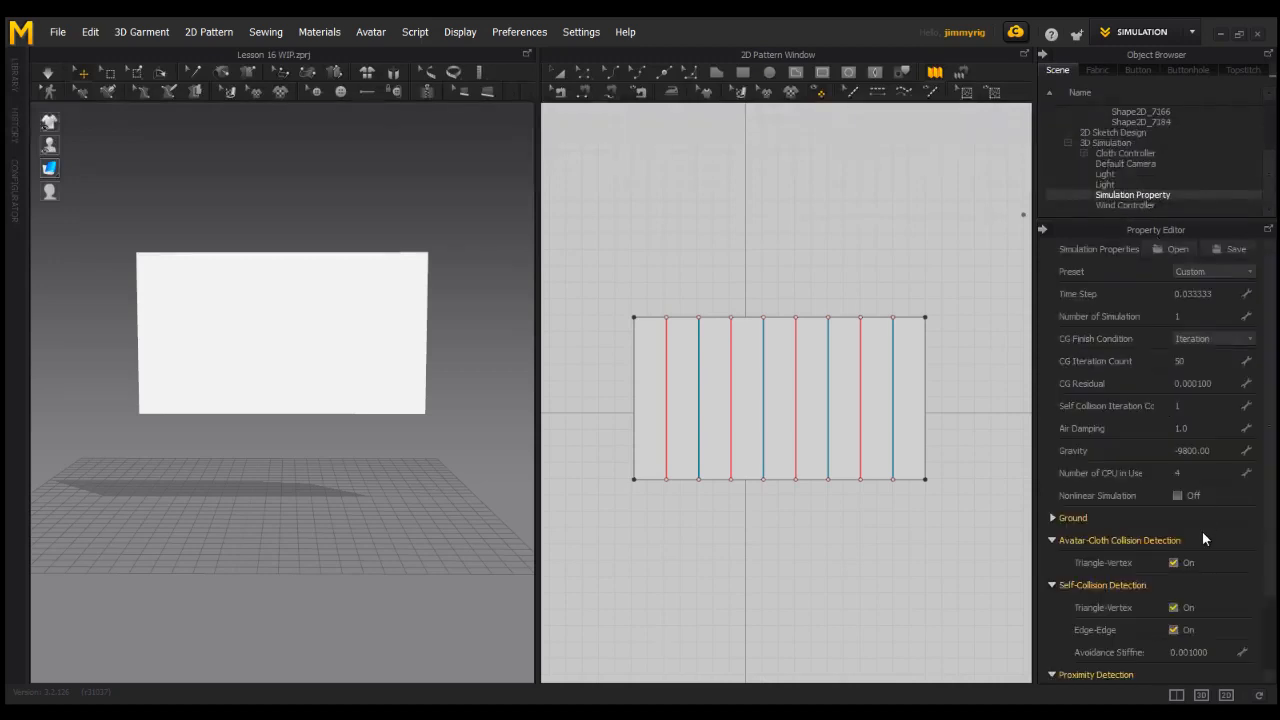
{"action": "left_click", "coordinate": [1194, 451]}
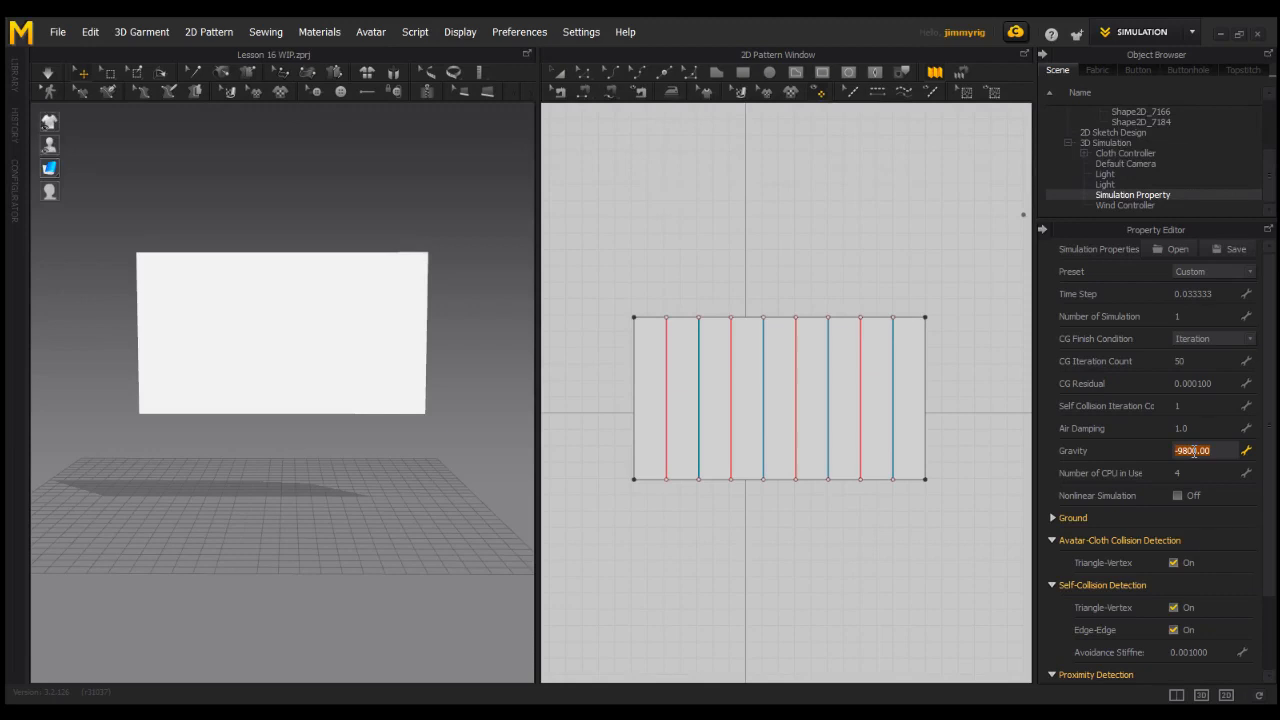
{"action": "type", "text": "0"}
{"action": "key", "text": "Return"}
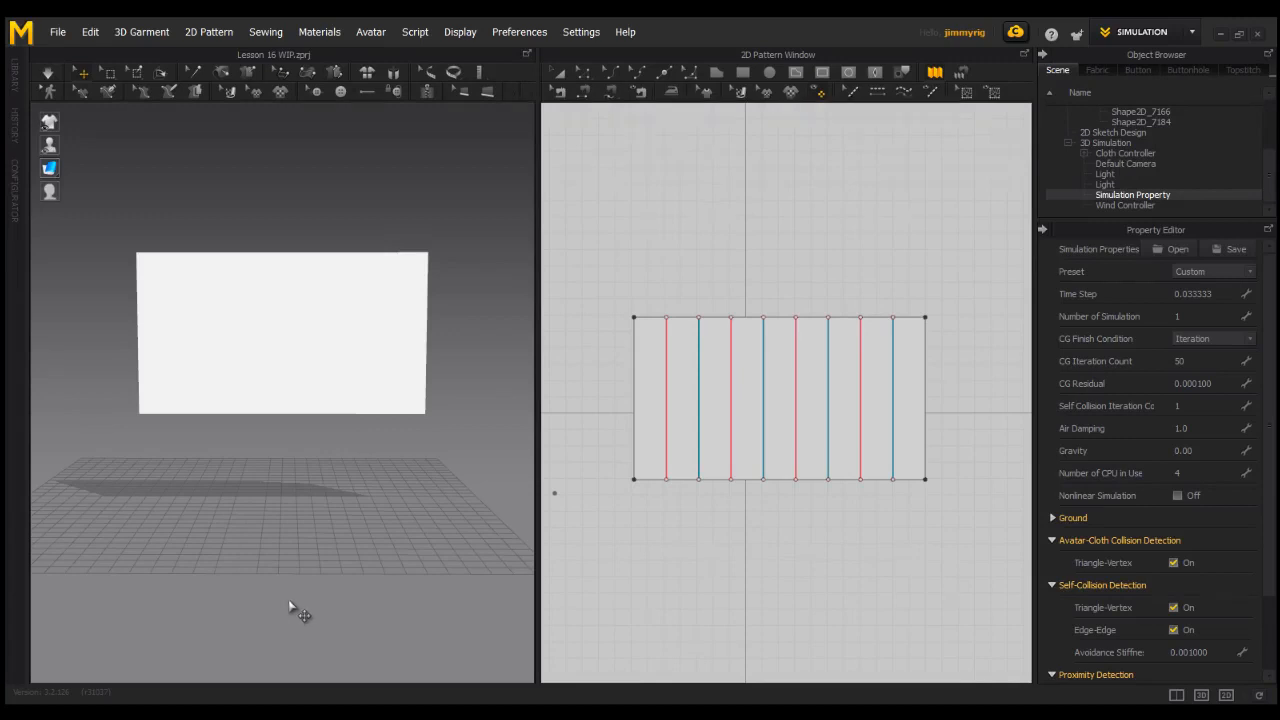
Simulate the pleated cloth and inspect its folds from several angles in the 3D view
{"action": "key", "text": "space"}
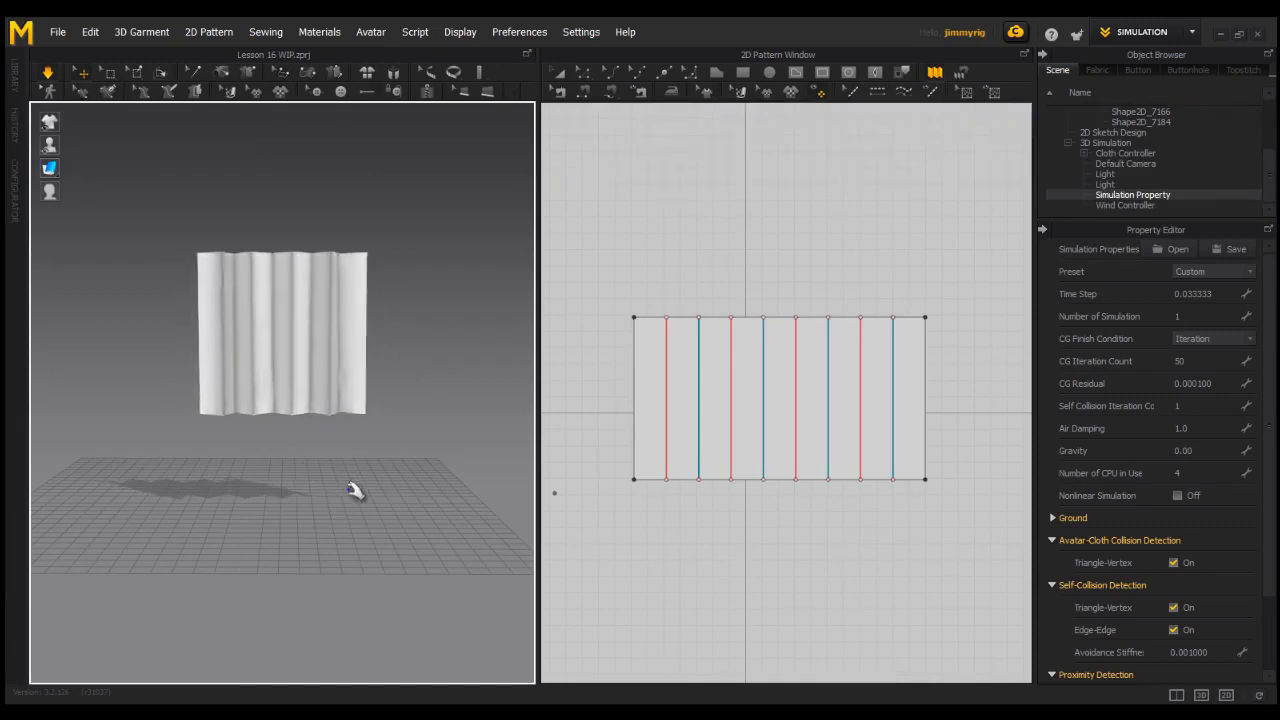
{"action": "right_click_drag", "start_coordinate": [337, 414], "coordinate": [334, 446]}
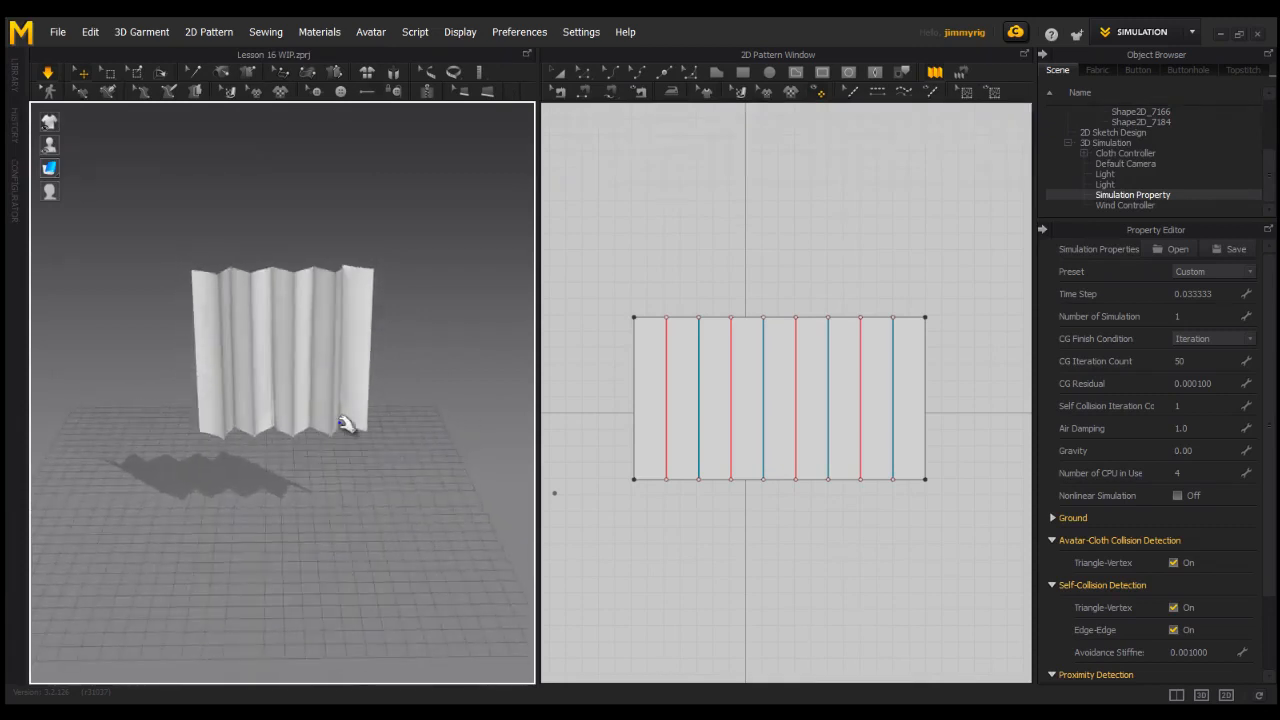
{"action": "scroll", "coordinate": [354, 424], "scroll_direction": "up", "scroll_amount": 2}
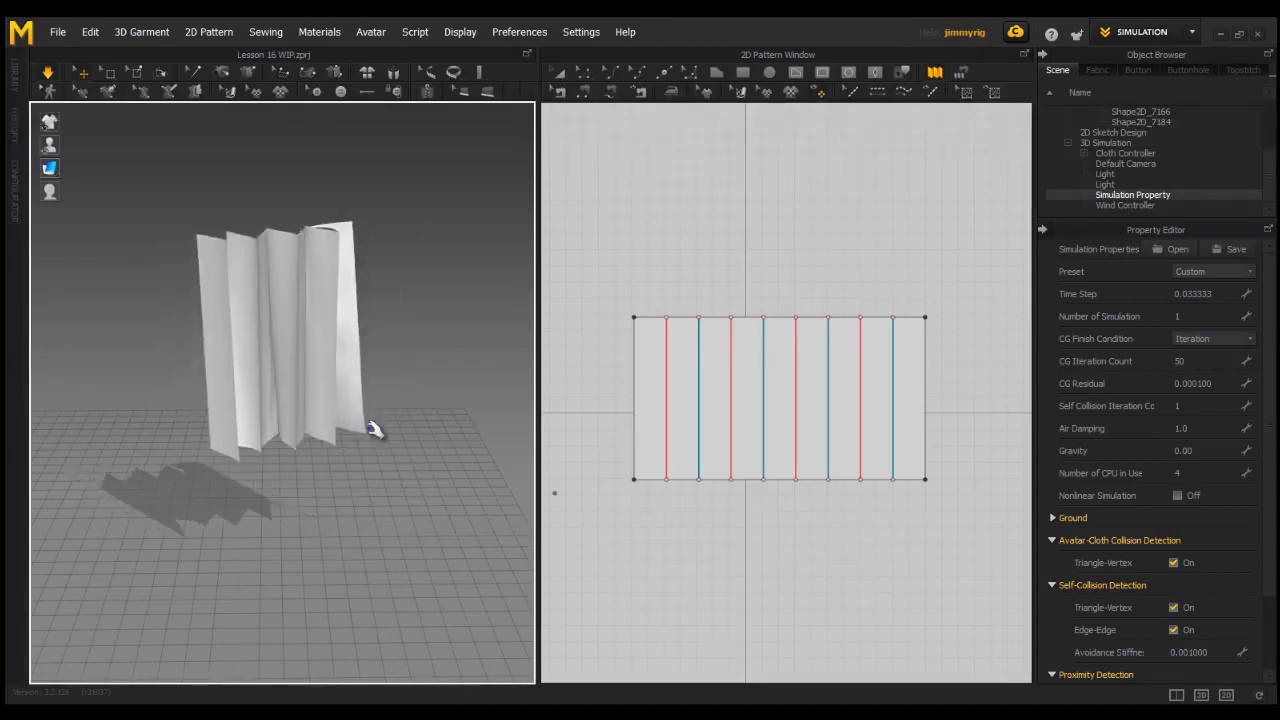
{"action": "right_click_drag", "start_coordinate": [400, 423], "coordinate": [335, 394]}
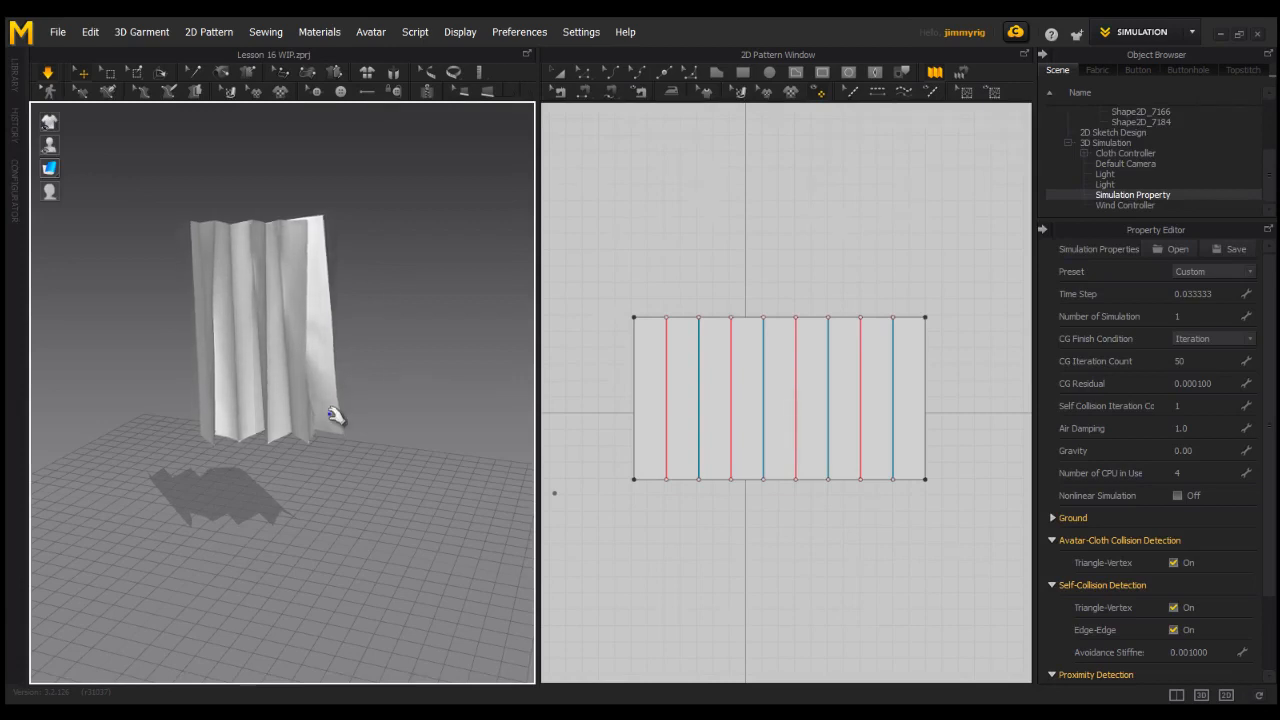
{"action": "right_click_drag", "start_coordinate": [317, 452], "coordinate": [349, 451]}
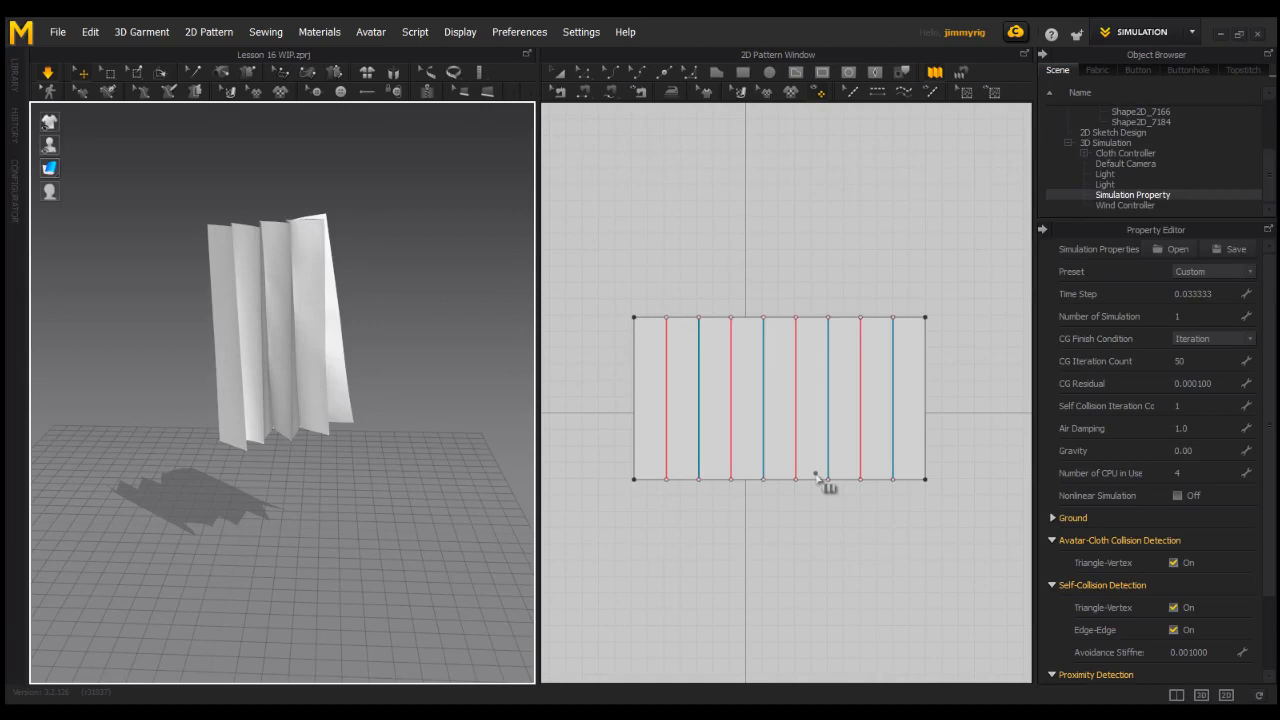
Refold all the internal lines from the left edge to the right edge as box pleats and inspect the simulated cloth from the front
{"action": "left_click", "coordinate": [634, 400]}
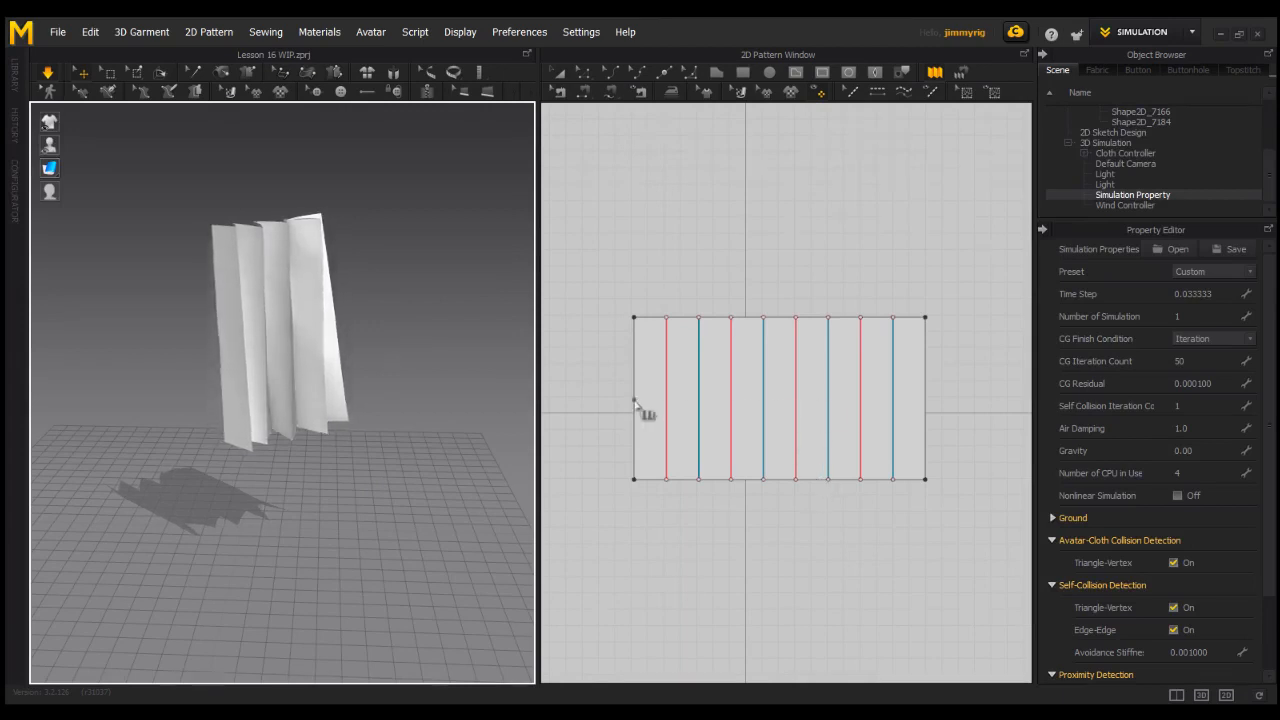
{"action": "left_click", "coordinate": [924, 398]}
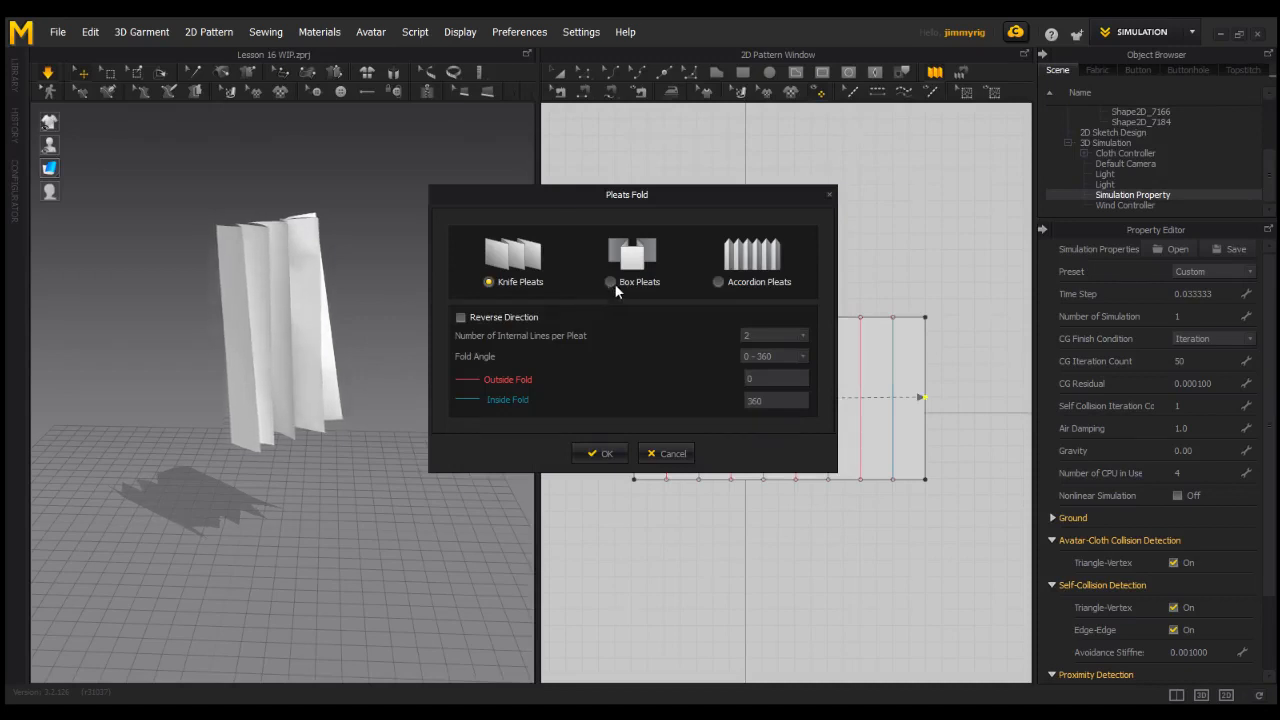
{"action": "left_click", "coordinate": [601, 453]}
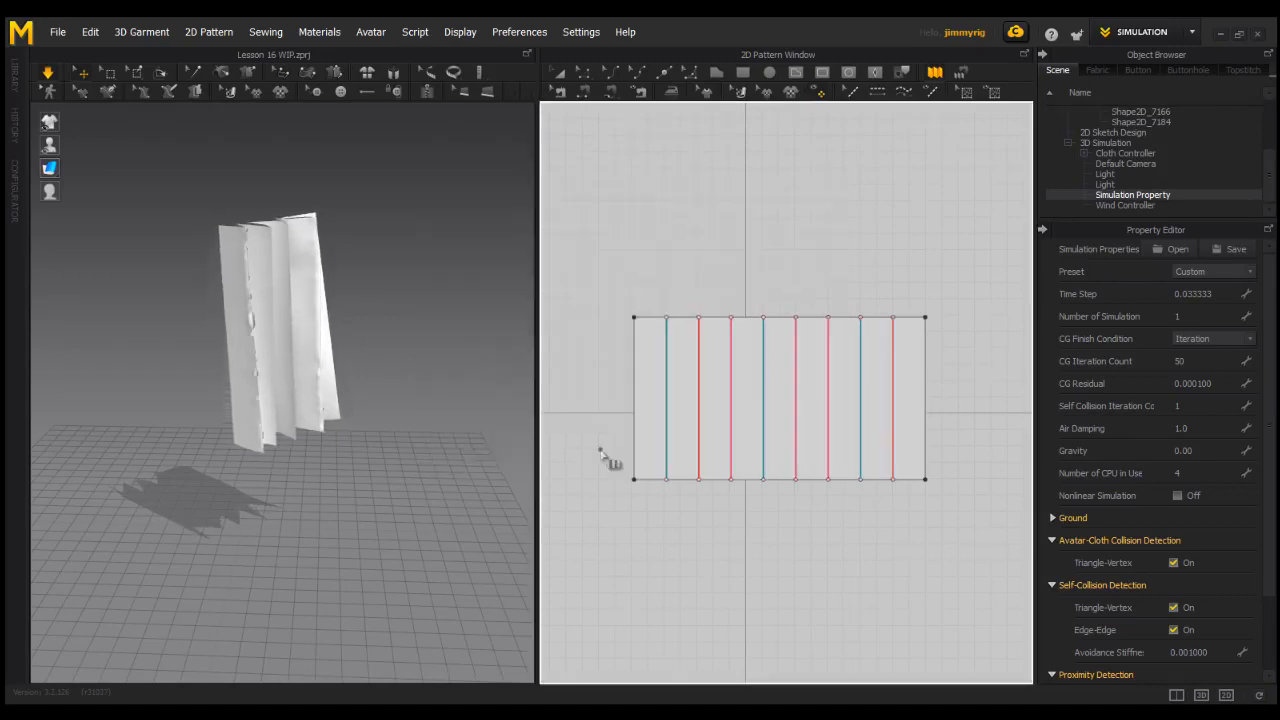
{"action": "right_click_drag", "start_coordinate": [306, 388], "coordinate": [390, 467]}
{"action": "middle_click_drag", "start_coordinate": [390, 467], "coordinate": [388, 481]}
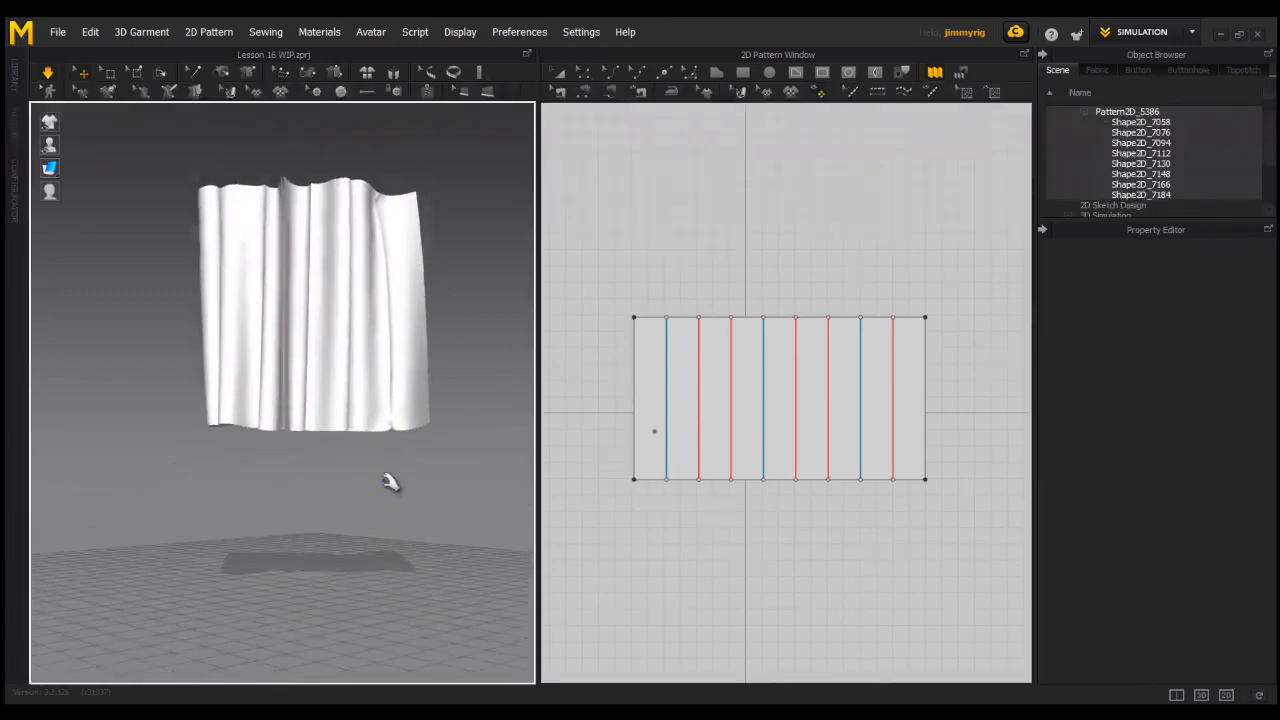
Refold all the internal lines from the left edge to the right edge as accordion pleats and inspect the simulated zigzag folds
{"action": "left_click", "coordinate": [634, 401]}
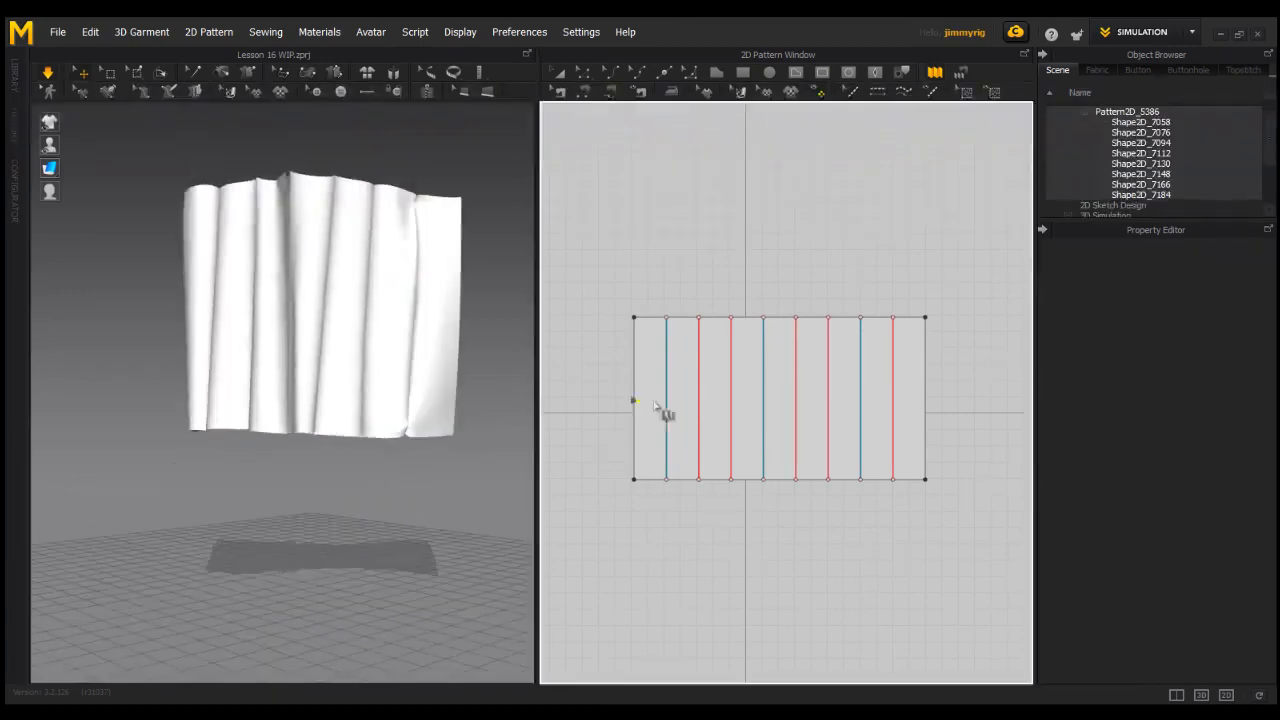
{"action": "left_click", "coordinate": [924, 401]}
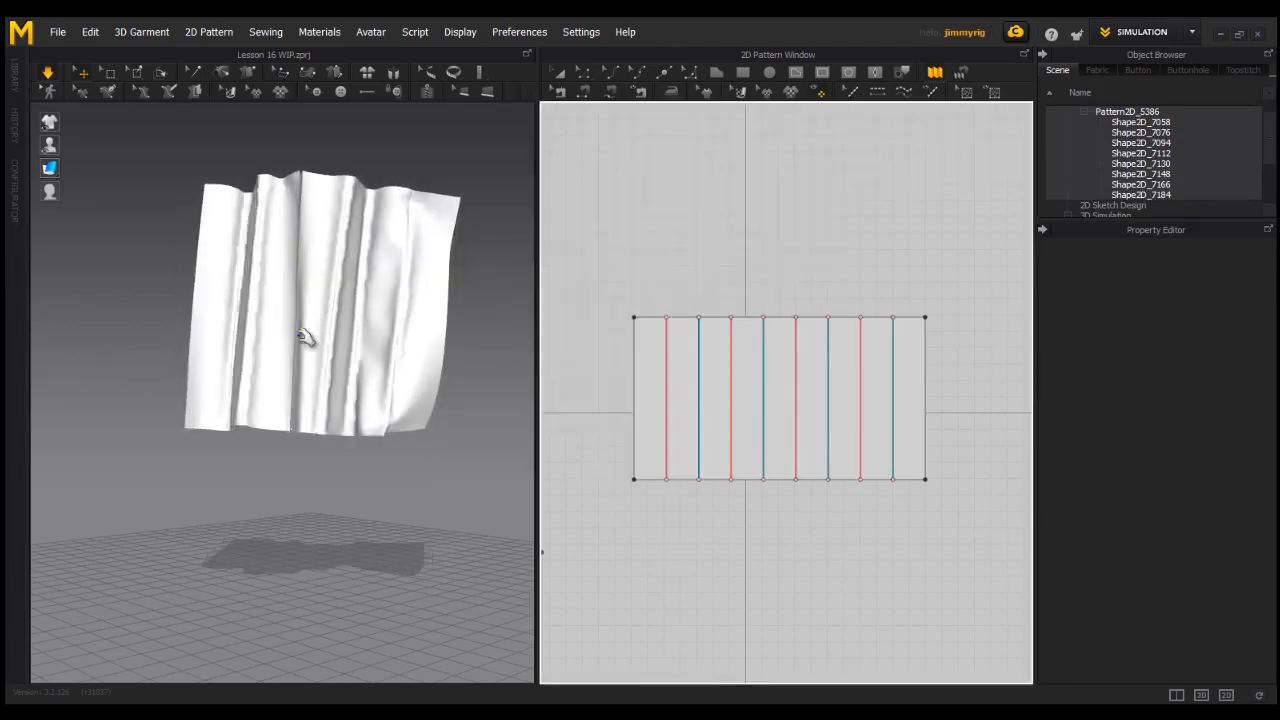
{"action": "right_click_drag", "start_coordinate": [325, 357], "coordinate": [343, 491]}
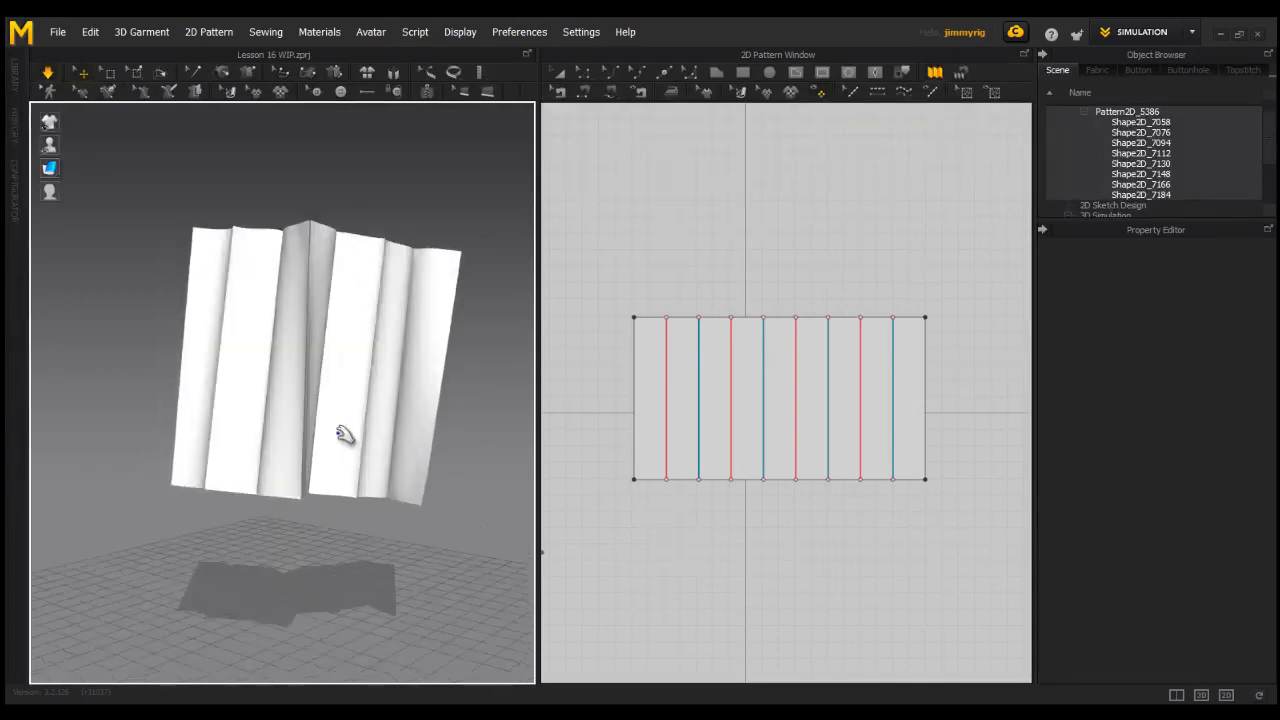
{"action": "right_click_drag", "start_coordinate": [341, 433], "coordinate": [396, 388]}
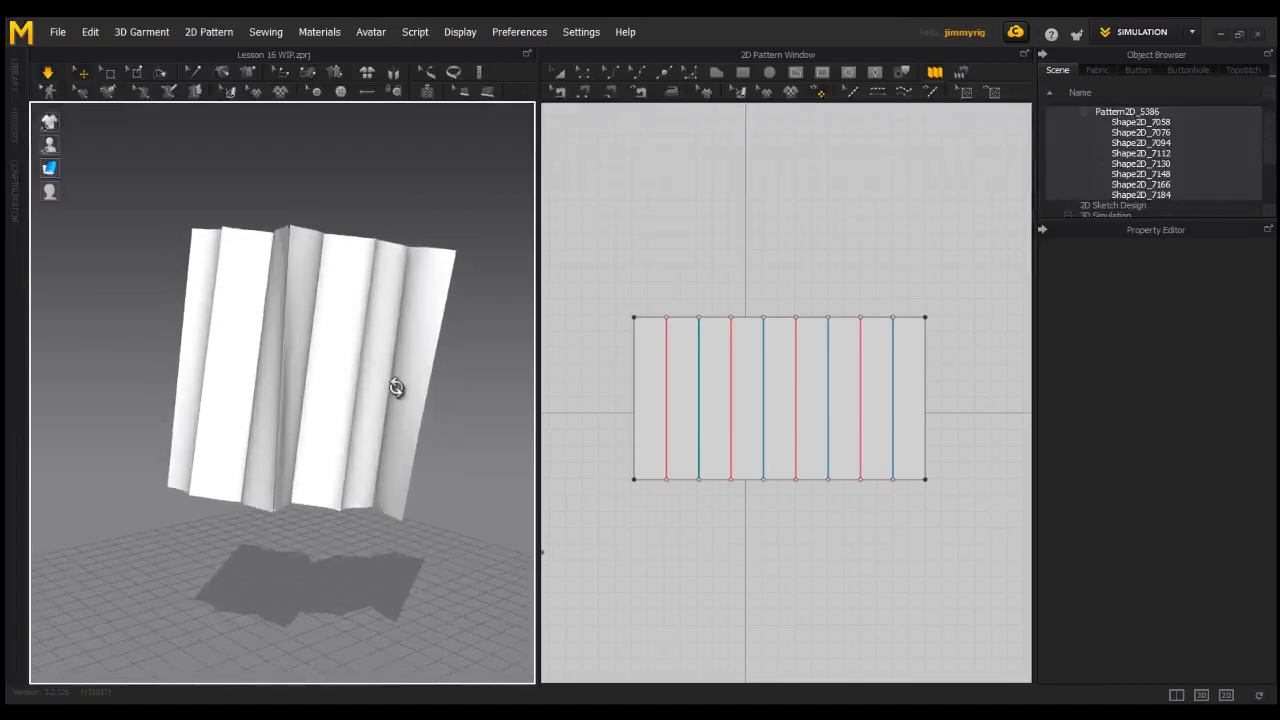